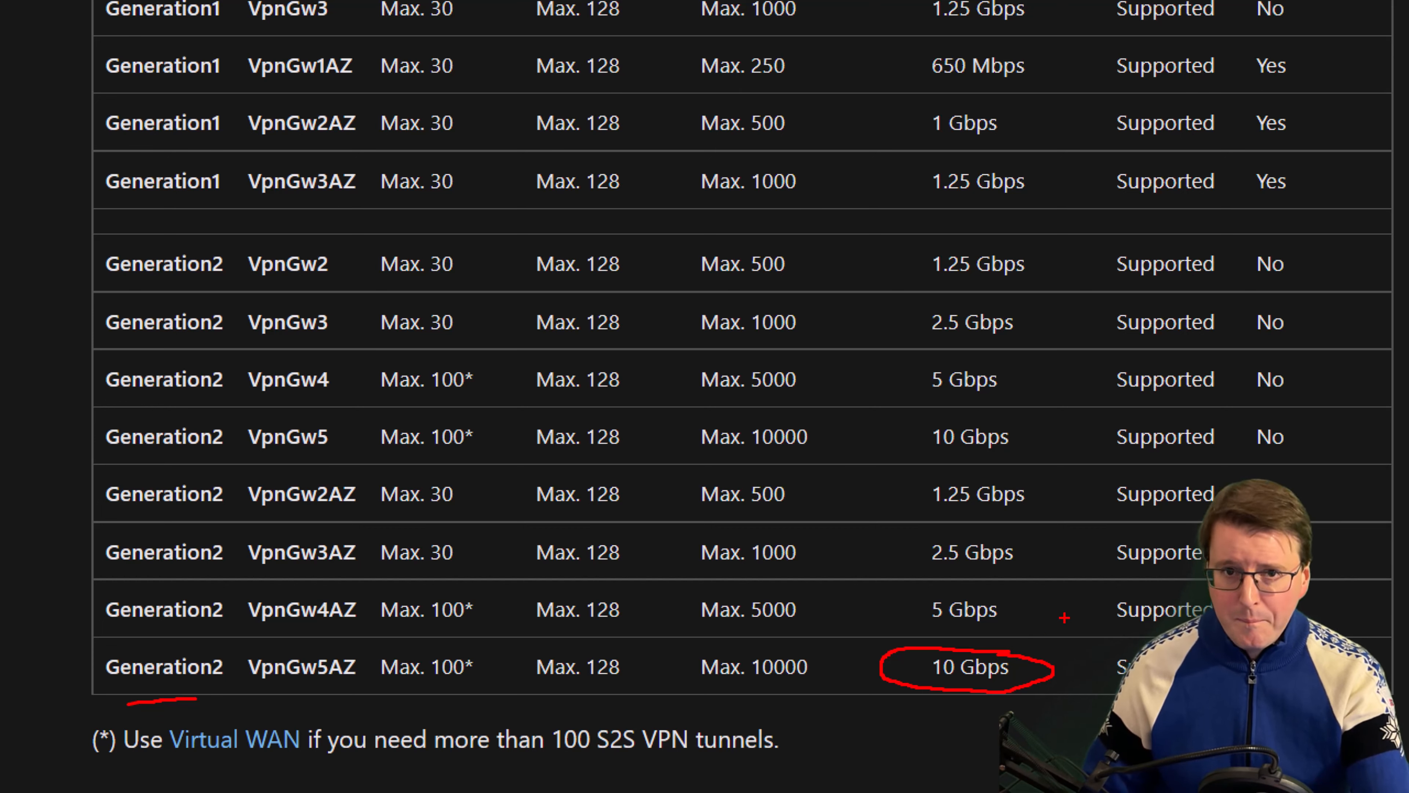
# Switch to Microsoft Whiteboard, label the first diagram's standby gateway OFFLINE and draw an arrow to the active gateway
pyautogui.press('Escape')
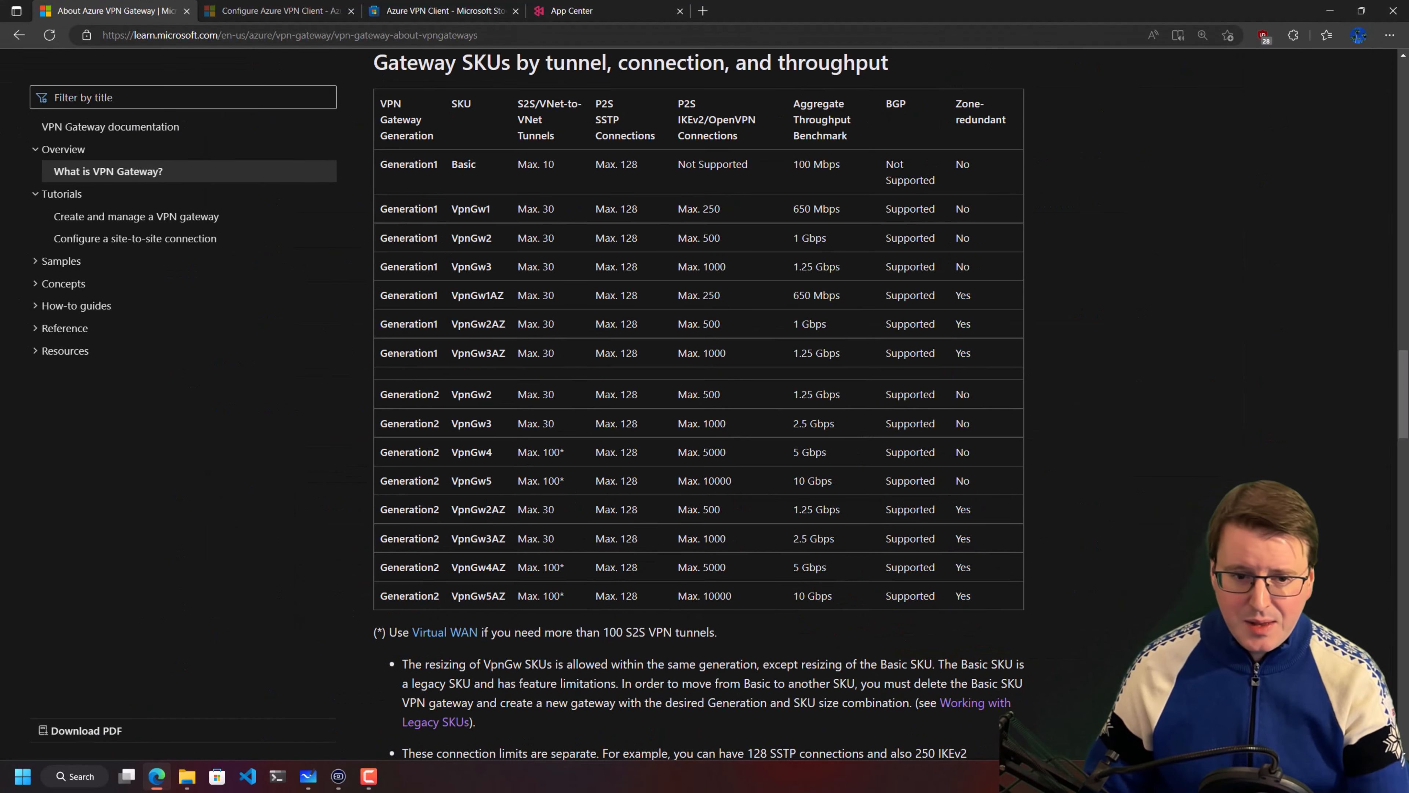
pyautogui.click(315, 780)
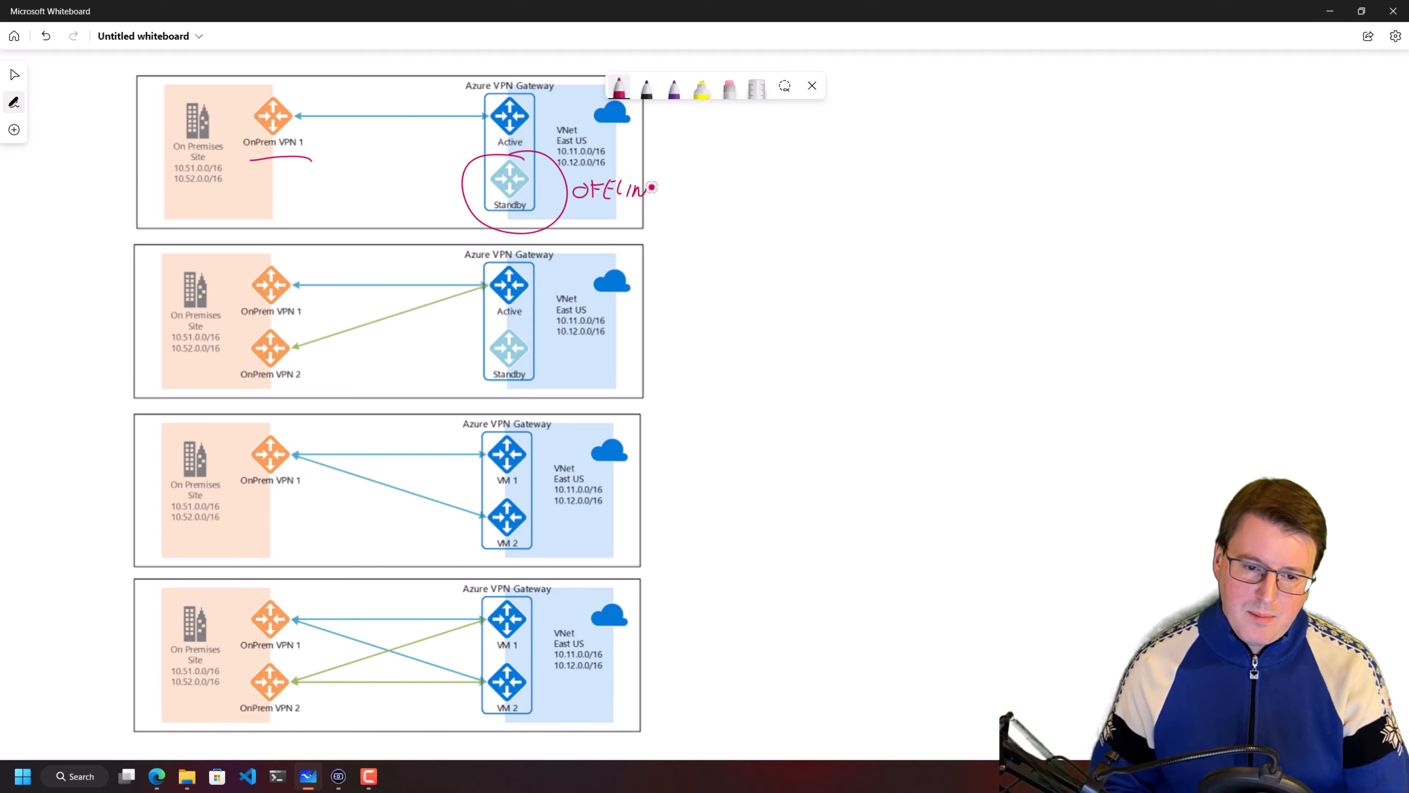
pyautogui.moveTo(645, 183); pyautogui.dragTo(669, 195)
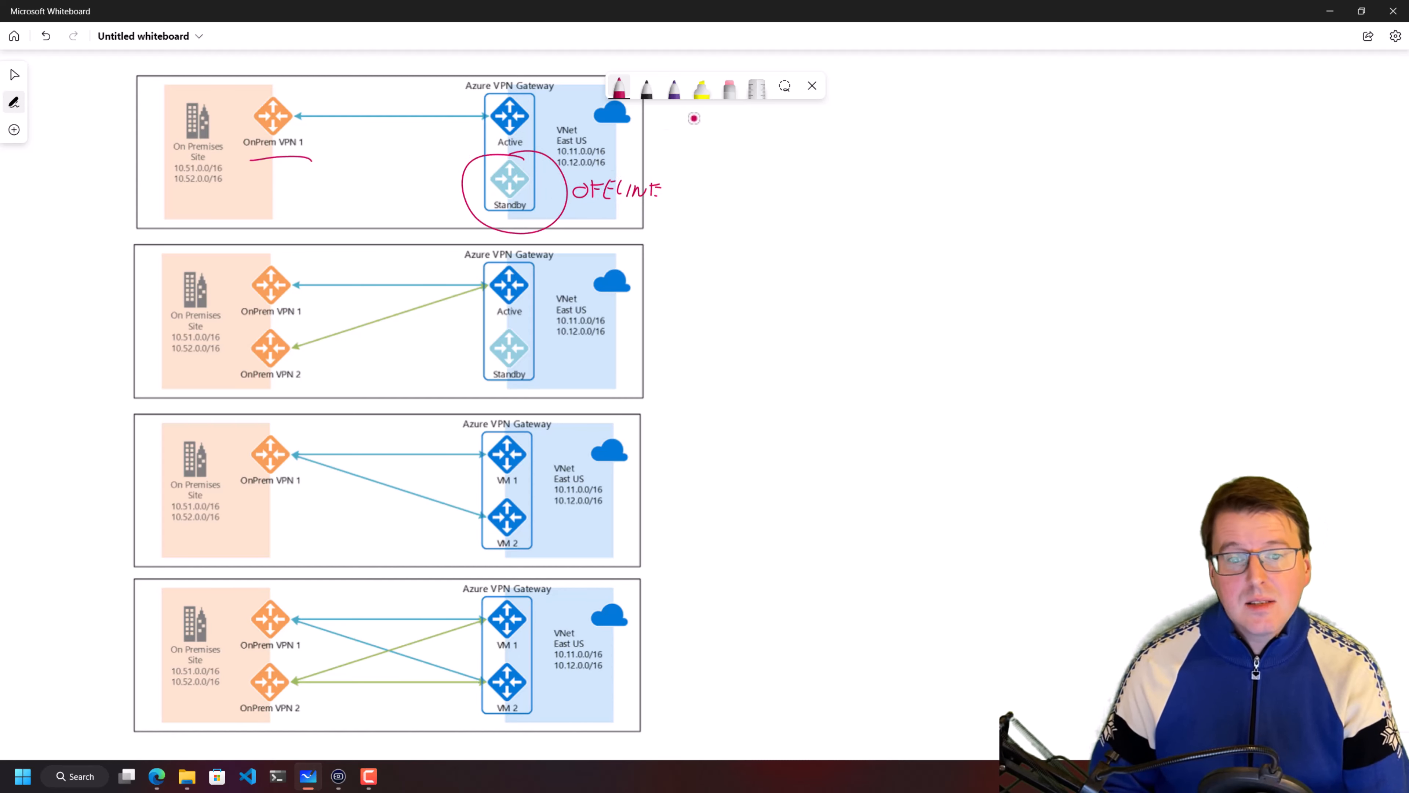
pyautogui.moveTo(560, 79)
pyautogui.mouseDown()
pyautogui.moveTo(526, 102)
pyautogui.moveTo(541, 102)
pyautogui.mouseUp()
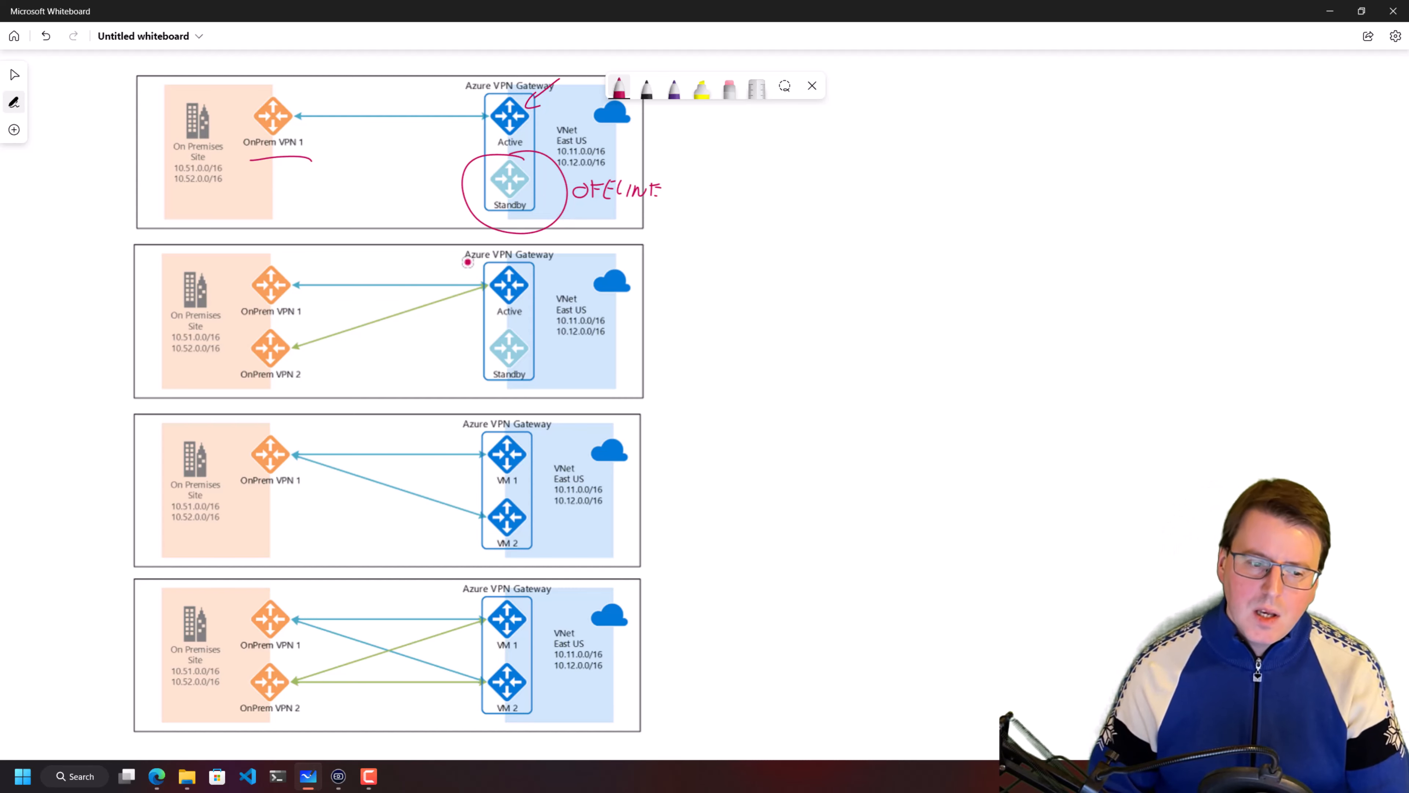
# In the second diagram, box both on-premises VPNs, trace their tunnels, cross out OnPrem VPN 2 and circle the active and standby gateways
pyautogui.moveTo(245, 267)
pyautogui.mouseDown()
pyautogui.moveTo(311, 397)
pyautogui.moveTo(267, 265)
pyautogui.mouseUp()
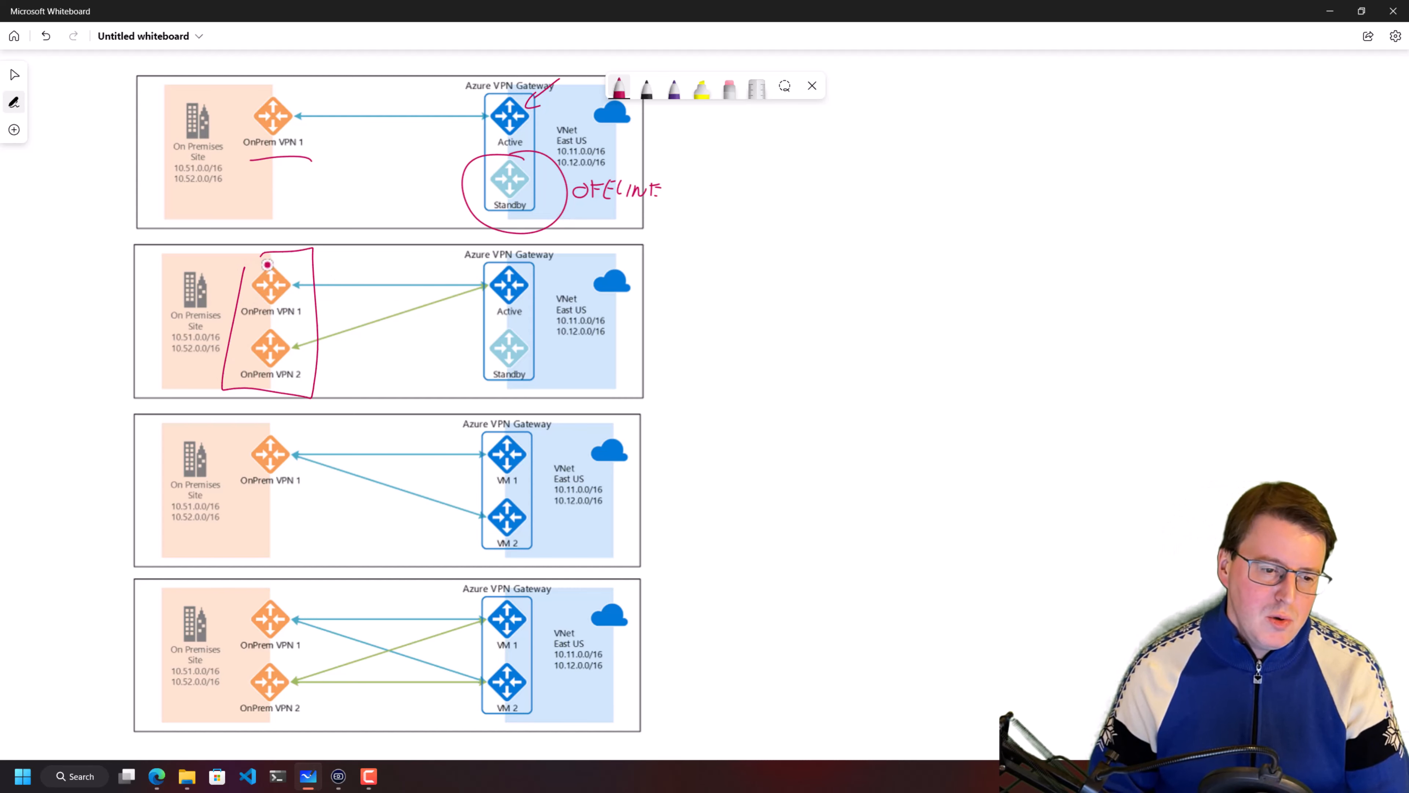
pyautogui.moveTo(484, 288); pyautogui.dragTo(318, 335)
pyautogui.moveTo(318, 290); pyautogui.dragTo(442, 302)
pyautogui.moveTo(248, 338); pyautogui.dragTo(307, 382)
pyautogui.moveTo(288, 333); pyautogui.dragTo(250, 368)
pyautogui.moveTo(498, 266); pyautogui.dragTo(527, 268)
pyautogui.moveTo(506, 338); pyautogui.dragTo(517, 329)
# Mark the third diagram with a dollar sign, and bracket and circle both on-premises VPNs and both gateway VMs in the fourth
pyautogui.moveTo(603, 454)
pyautogui.mouseDown()
pyautogui.moveTo(578, 482)
pyautogui.moveTo(598, 506)
pyautogui.mouseUp()
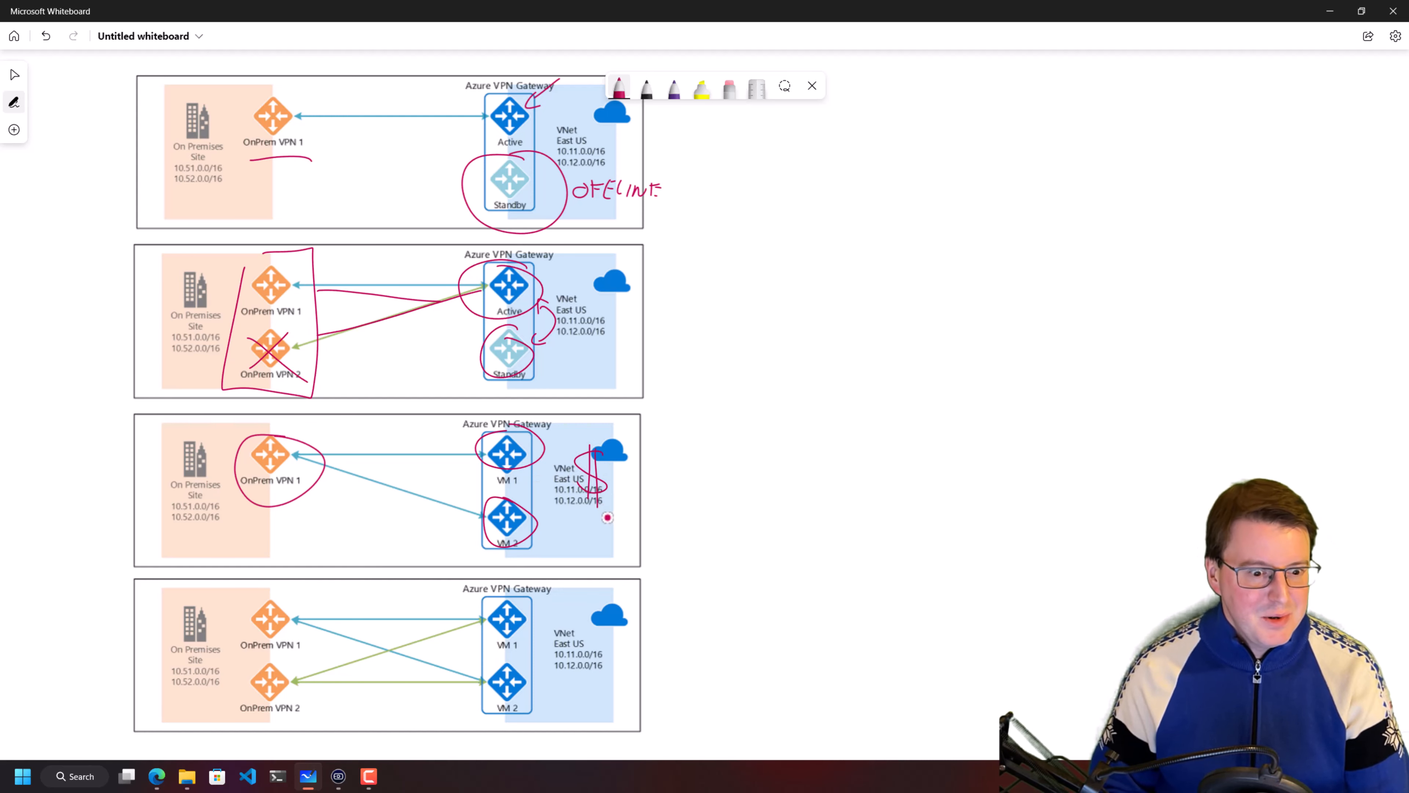
pyautogui.moveTo(232, 595)
pyautogui.mouseDown()
pyautogui.moveTo(221, 623)
pyautogui.moveTo(272, 720)
pyautogui.mouseUp()
pyautogui.moveTo(238, 600); pyautogui.dragTo(261, 597)
pyautogui.moveTo(239, 663); pyautogui.dragTo(267, 661)
pyautogui.moveTo(551, 600); pyautogui.dragTo(555, 701)
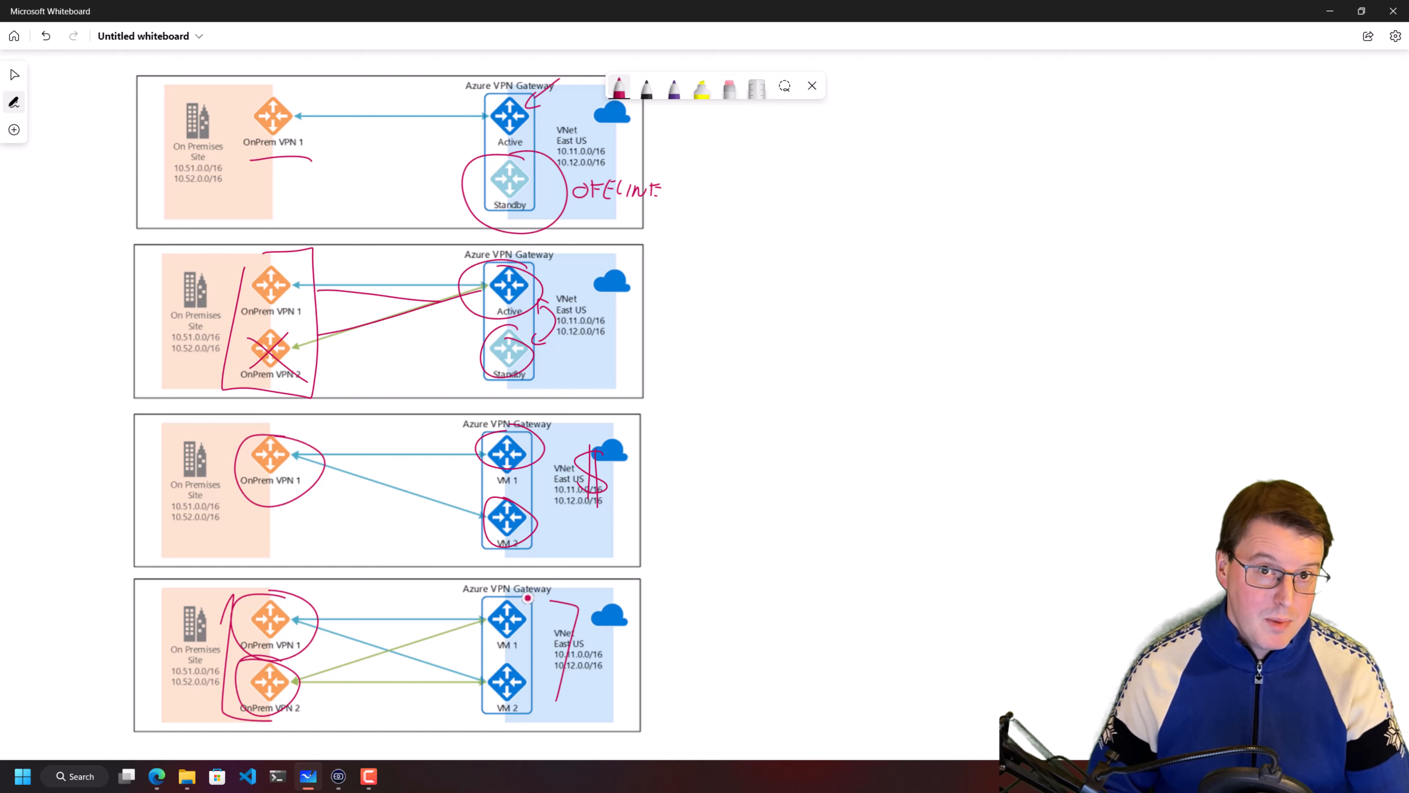
pyautogui.moveTo(525, 603)
pyautogui.mouseDown()
pyautogui.moveTo(480, 689)
pyautogui.moveTo(541, 684)
pyautogui.mouseUp()
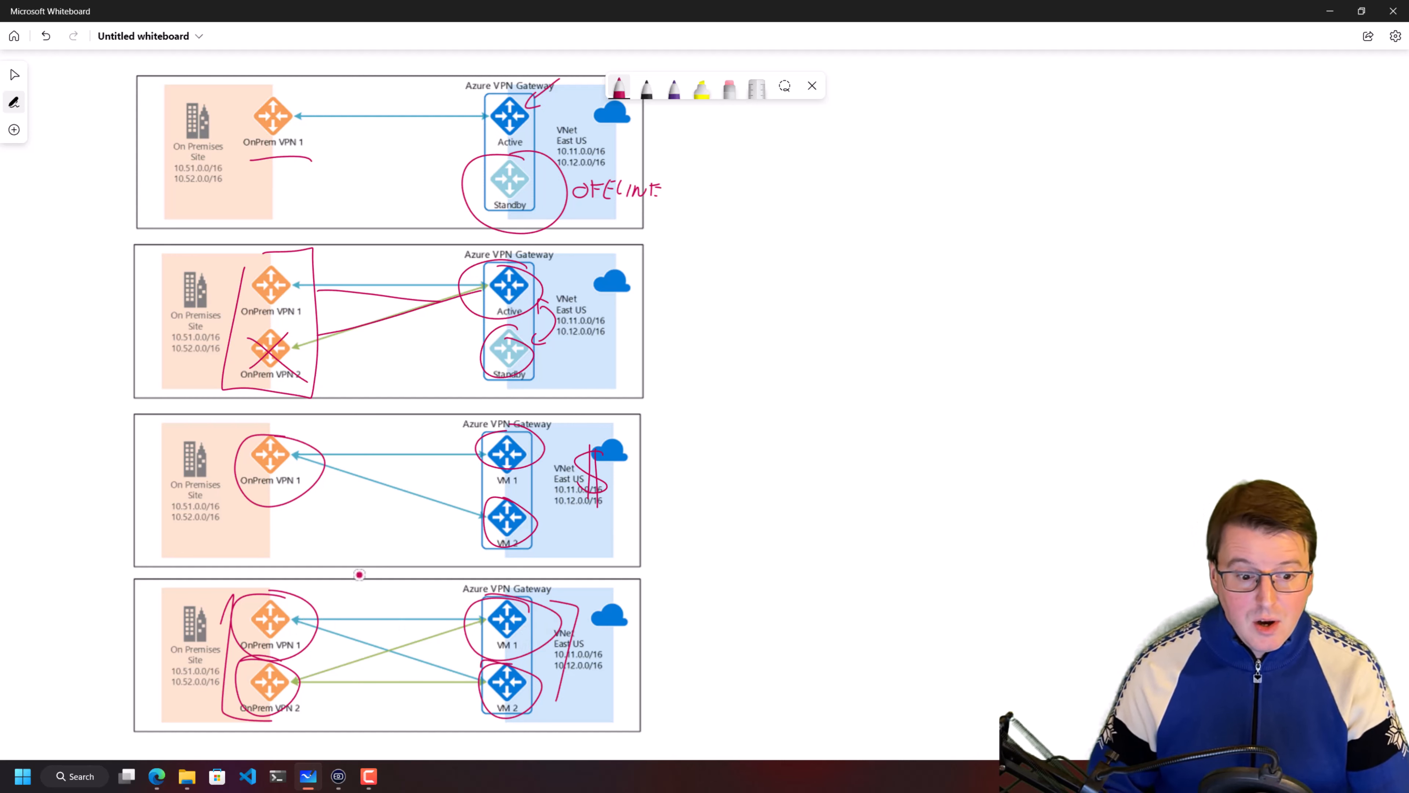
# Trace the four crossing tunnels in the fourth diagram, draw an arrow pointing at them and add a dollar sign beside the diagram
pyautogui.moveTo(303, 616); pyautogui.dragTo(458, 630)
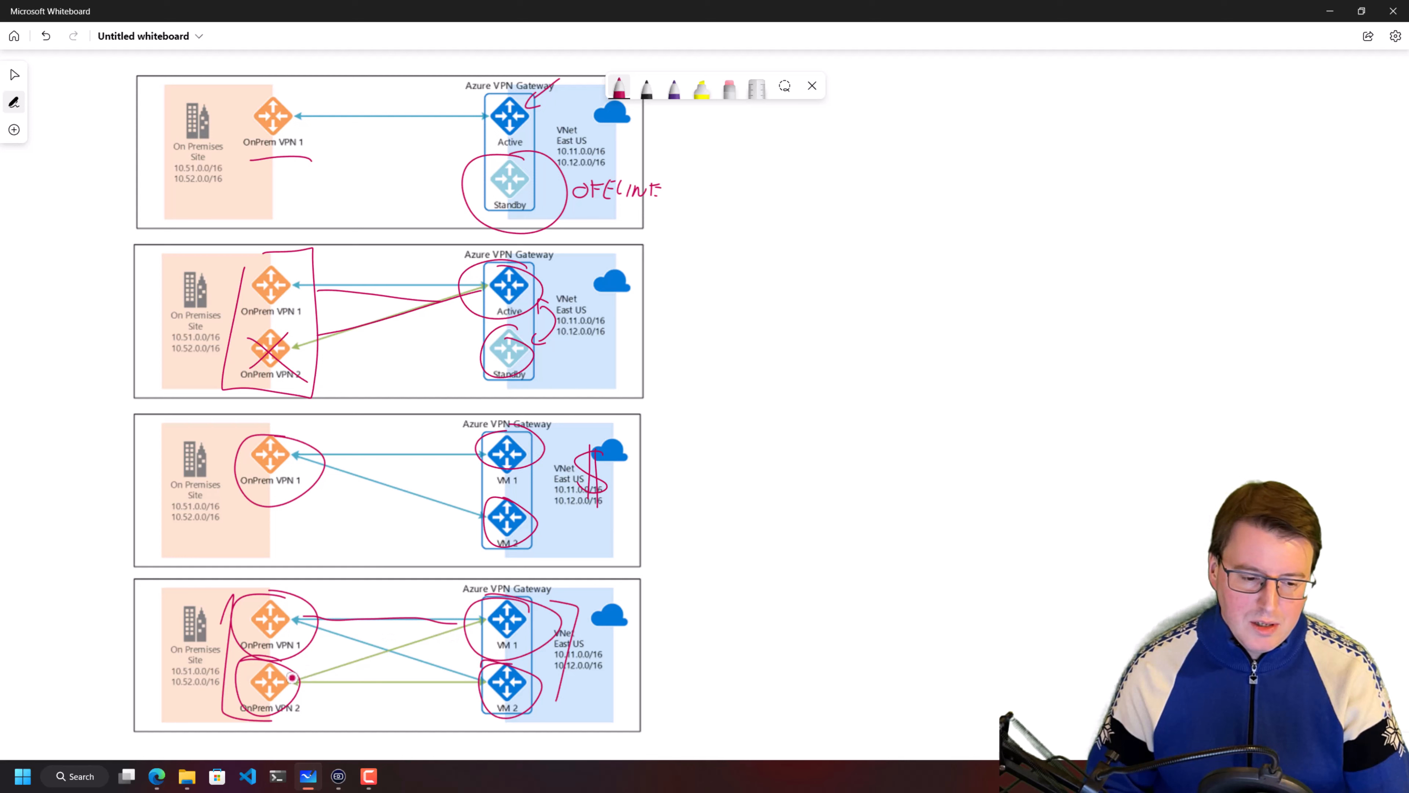
pyautogui.moveTo(292, 678); pyautogui.dragTo(460, 602)
pyautogui.moveTo(320, 625); pyautogui.dragTo(477, 687)
pyautogui.moveTo(325, 686); pyautogui.dragTo(478, 694)
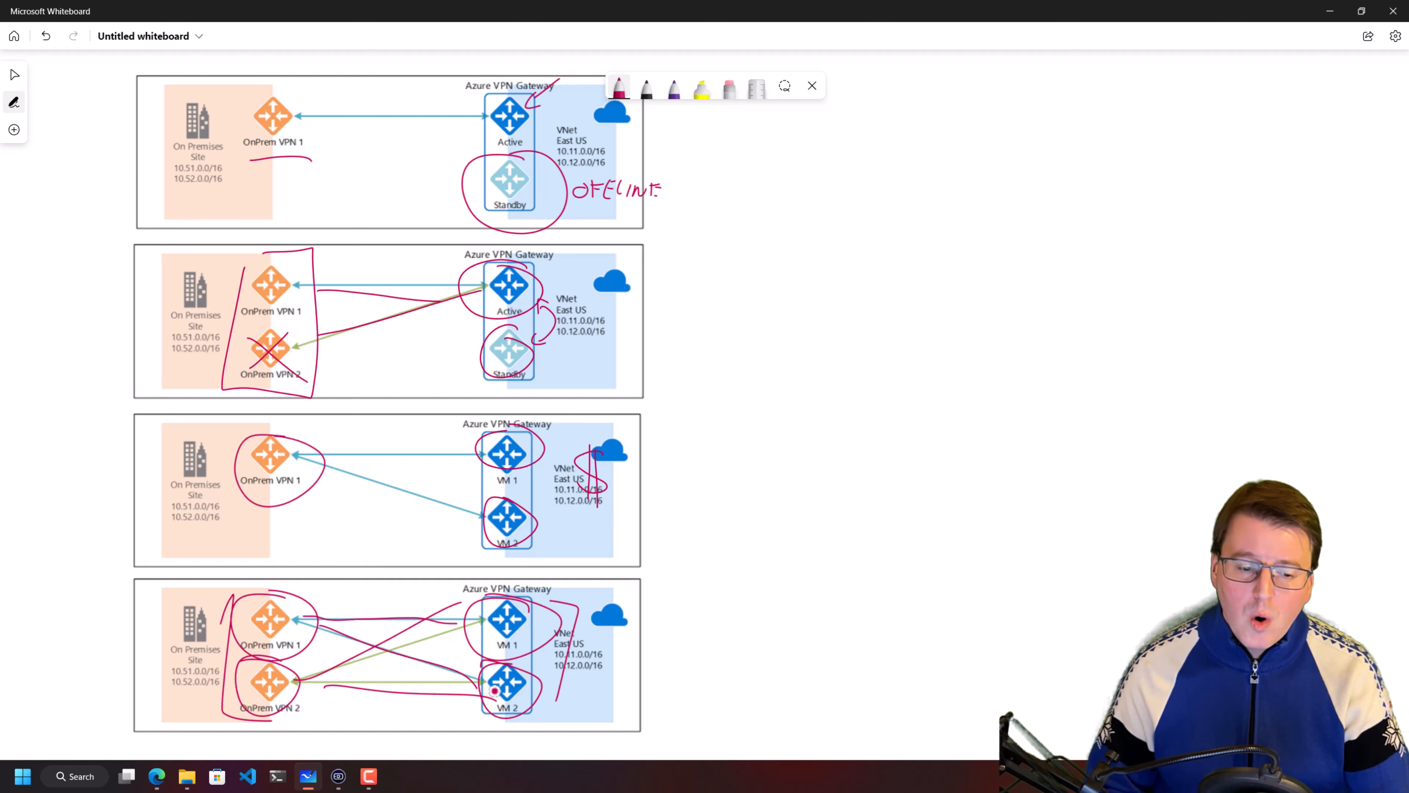
pyautogui.moveTo(404, 573); pyautogui.dragTo(406, 593)
pyautogui.moveTo(396, 586); pyautogui.dragTo(417, 580)
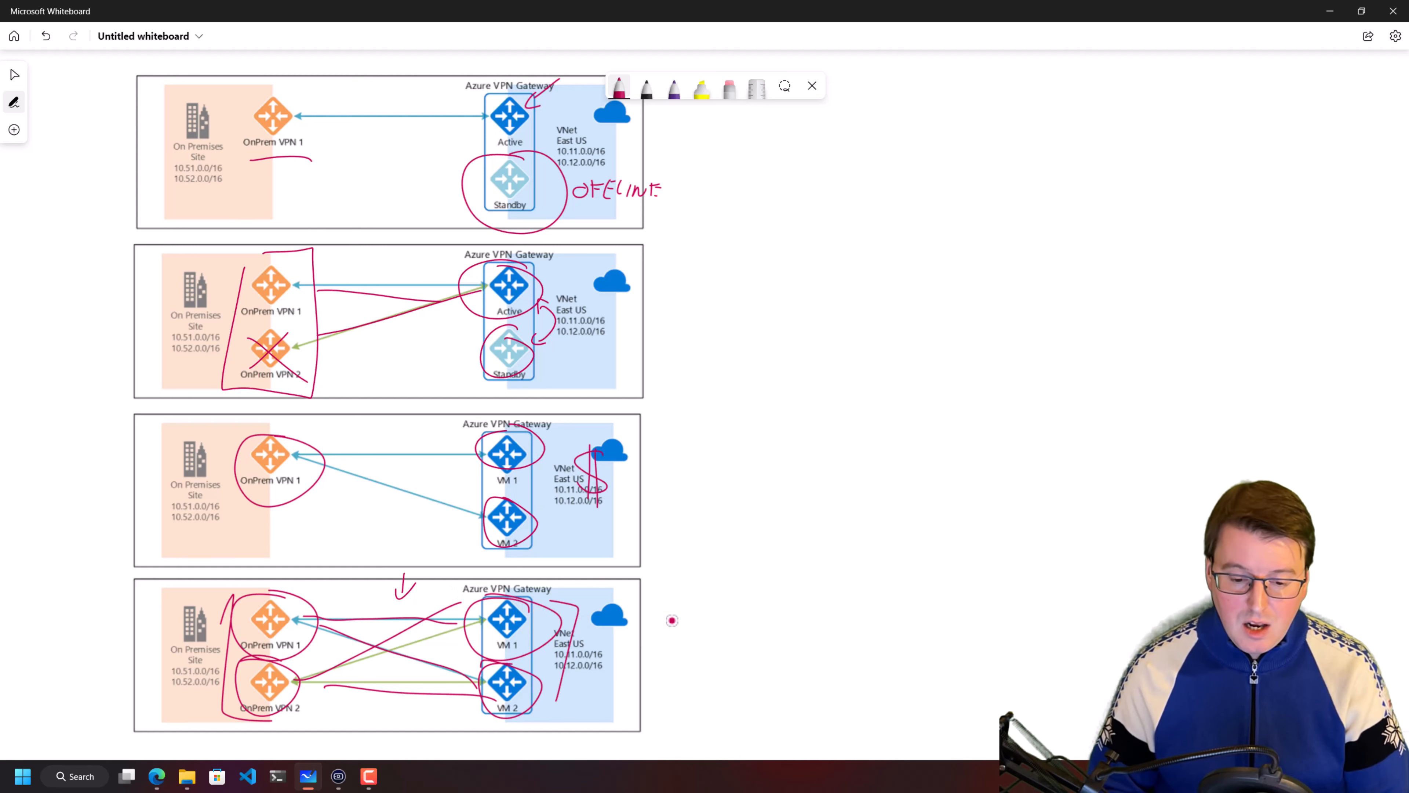
pyautogui.moveTo(672, 626)
pyautogui.mouseDown()
pyautogui.moveTo(692, 620)
pyautogui.moveTo(663, 659)
pyautogui.moveTo(672, 683)
pyautogui.mouseUp()
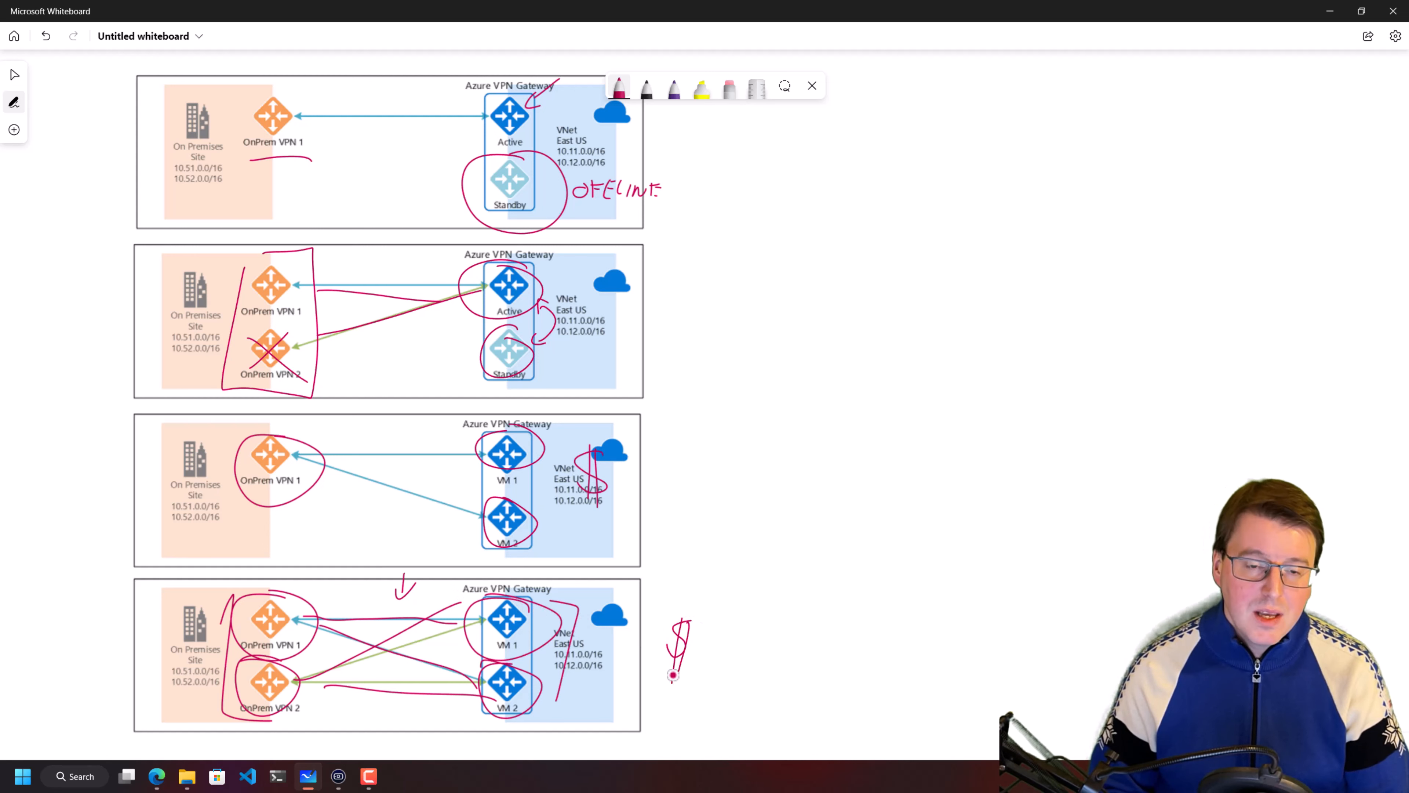
pyautogui.click(674, 87)
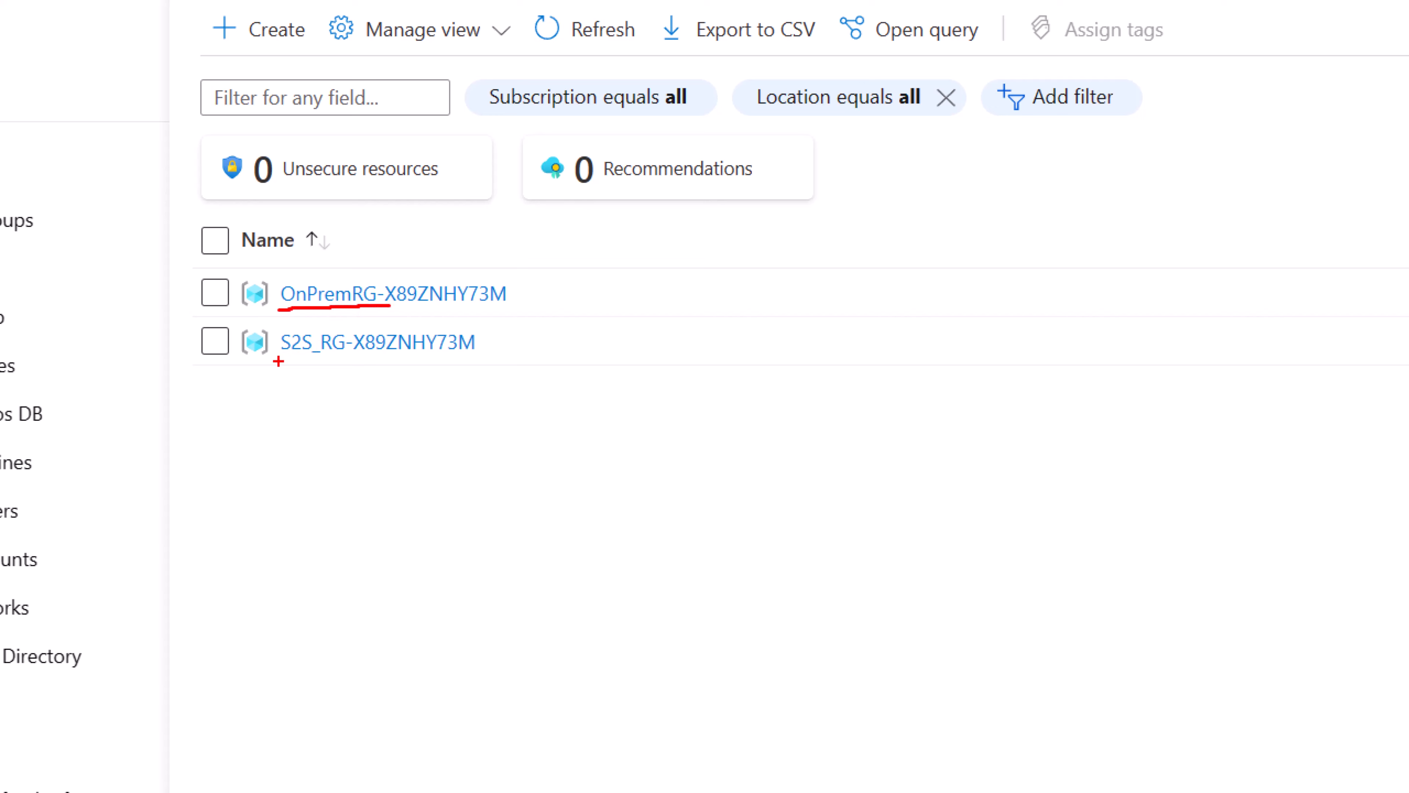
# Mark the OnPremRG and S2S_RG resource groups in the Azure portal and open each one to view its resources
pyautogui.moveTo(280, 362); pyautogui.dragTo(322, 357)
pyautogui.moveTo(378, 241)
pyautogui.mouseDown()
pyautogui.moveTo(353, 281)
pyautogui.moveTo(381, 271)
pyautogui.mouseUp()
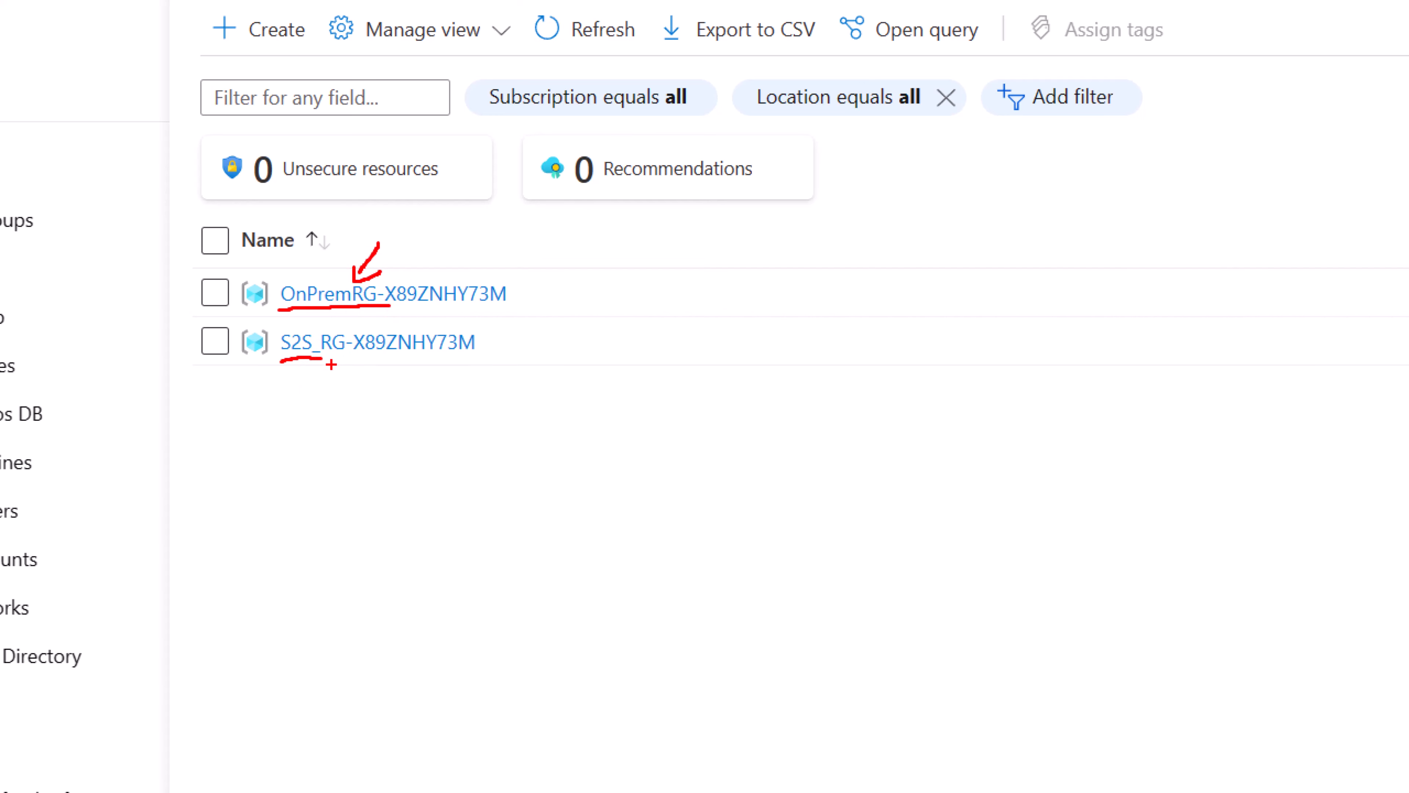
pyautogui.click(362, 294)
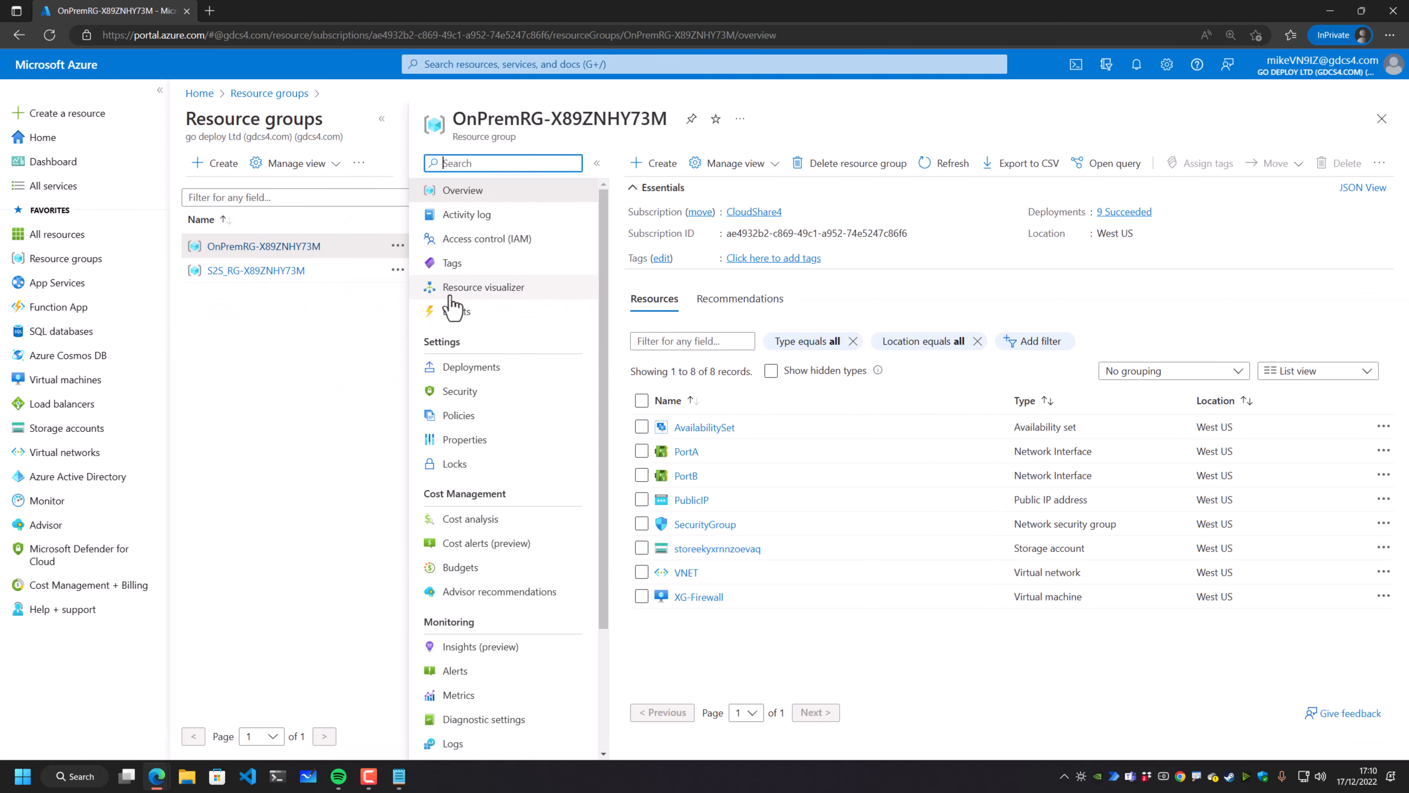
pyautogui.click(256, 271)
pyautogui.click(938, 166)
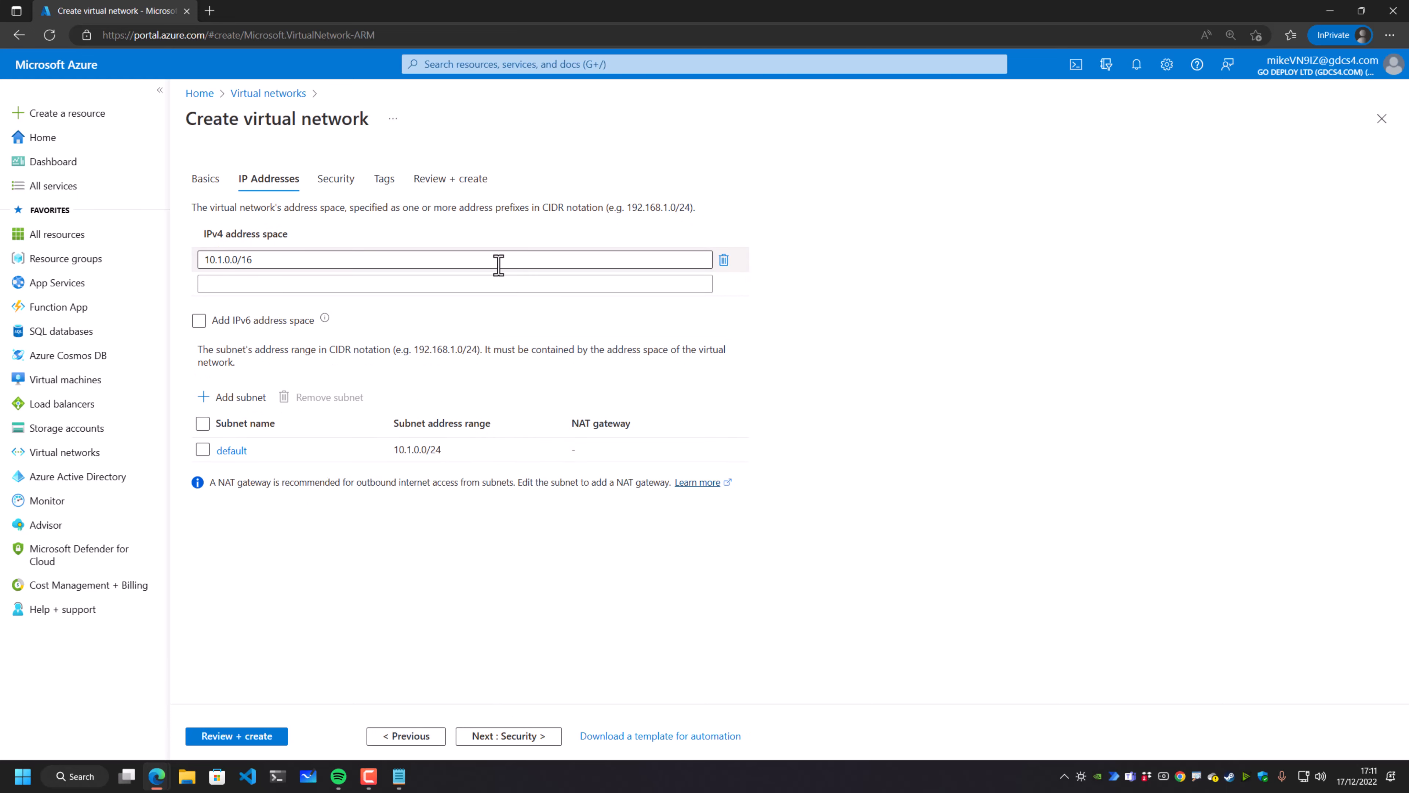
# Replace the new virtual network's default IPv4 address space with 172.17.0.0/16
pyautogui.click(724, 260)
pyautogui.click(395, 261)
pyautogui.write('172.17')
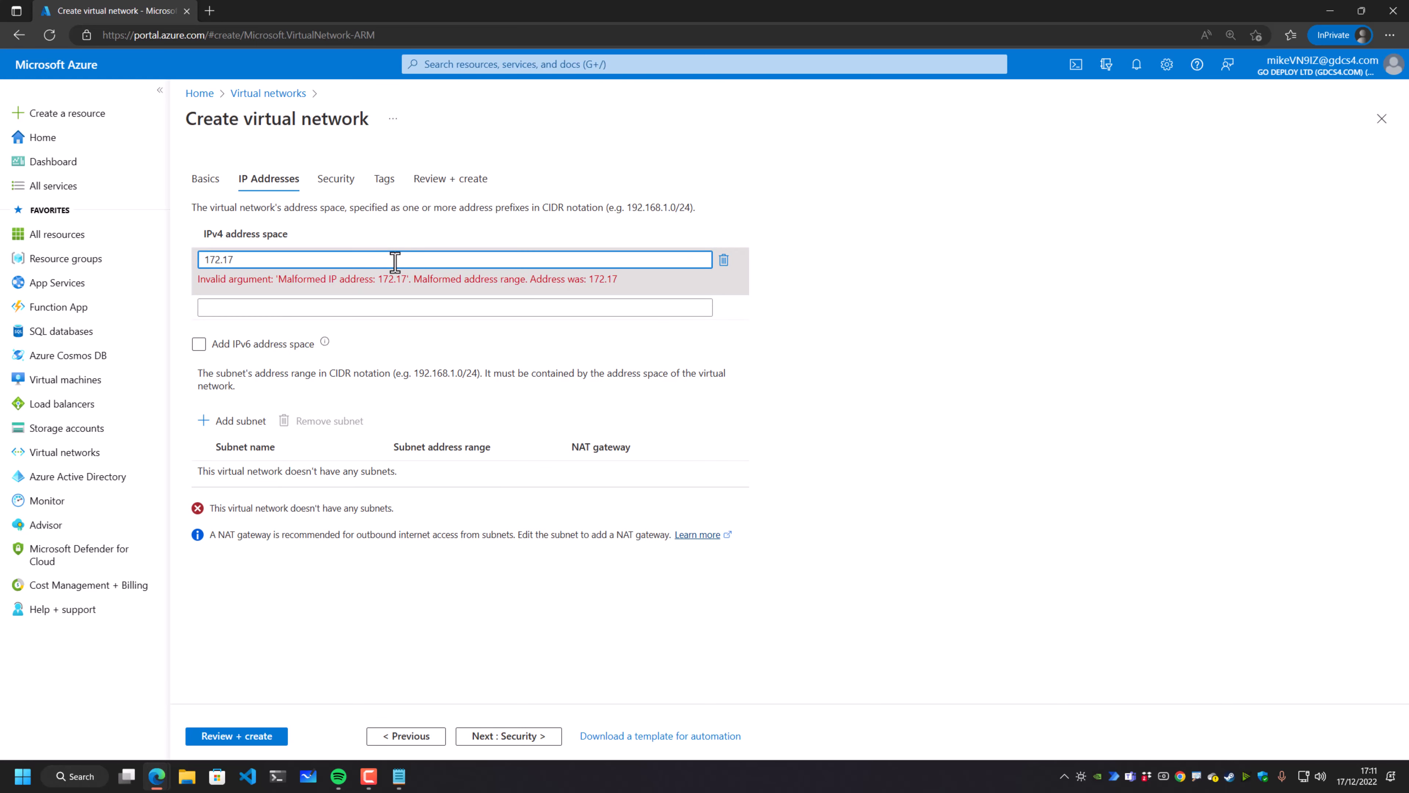
pyautogui.write('.0.0')
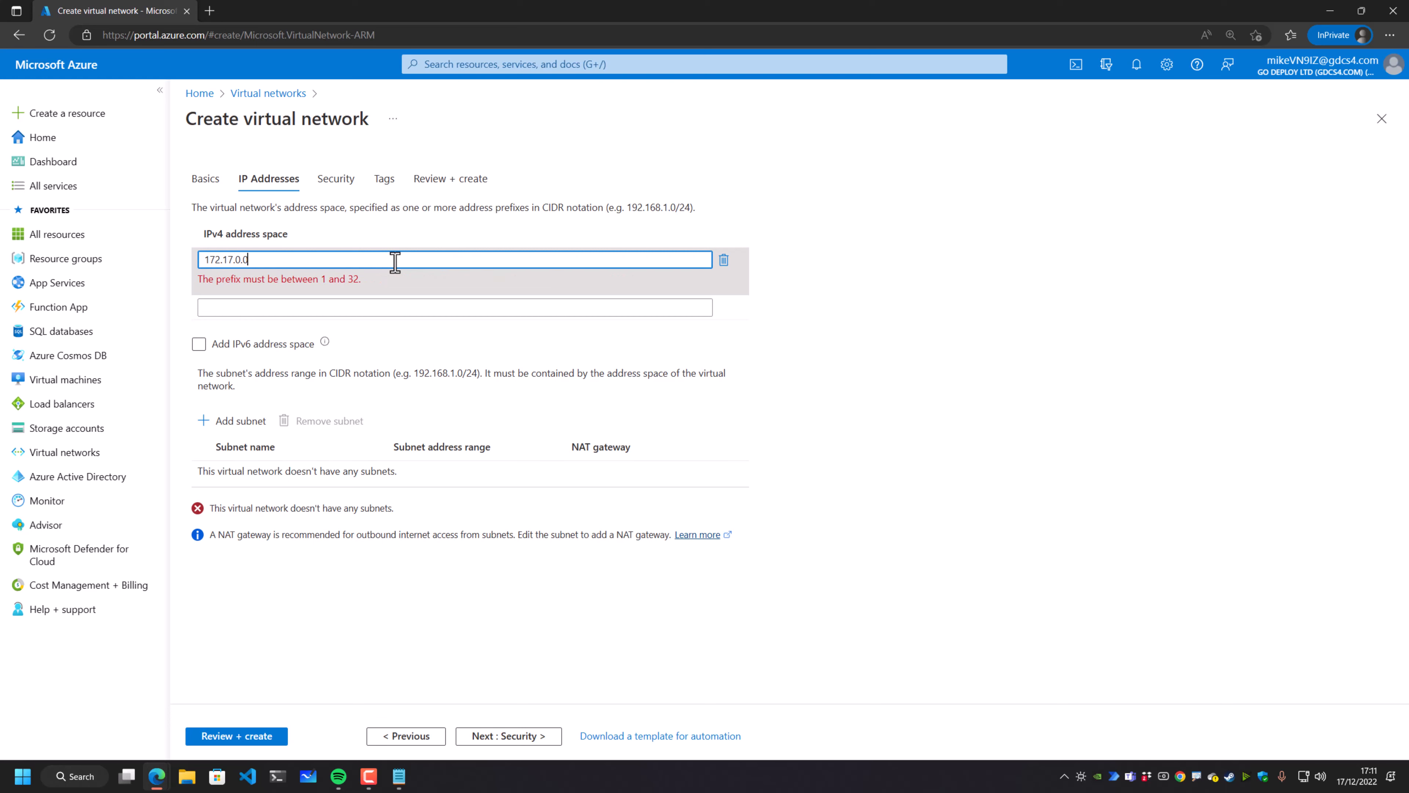
pyautogui.write('/16')
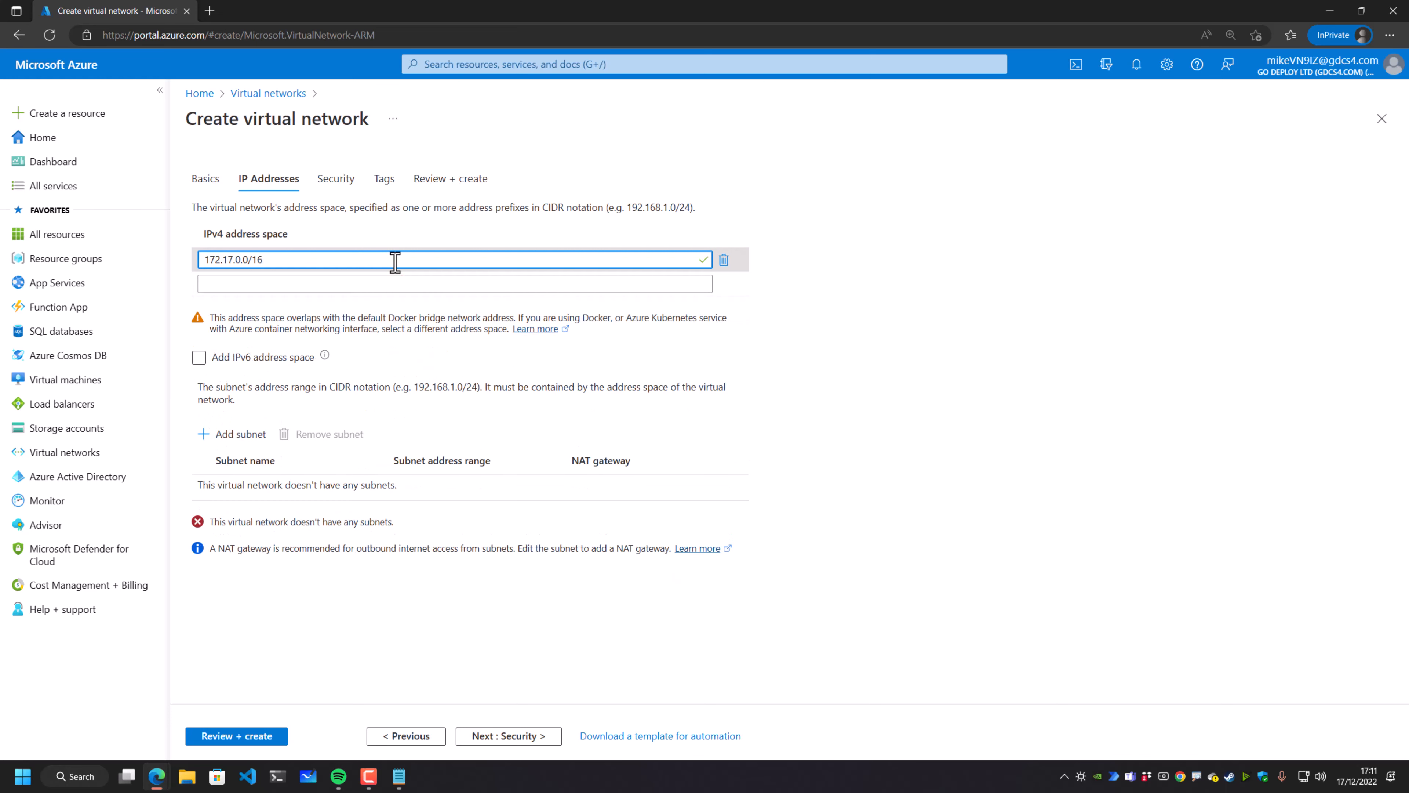
# Add a subnet named Subnet-0 with the address range 172.17.0.0/24 to the new virtual network
pyautogui.click(229, 440)
pyautogui.click(1276, 167)
pyautogui.write('Subnet-0')
pyautogui.click(1225, 213)
pyautogui.write('172.')
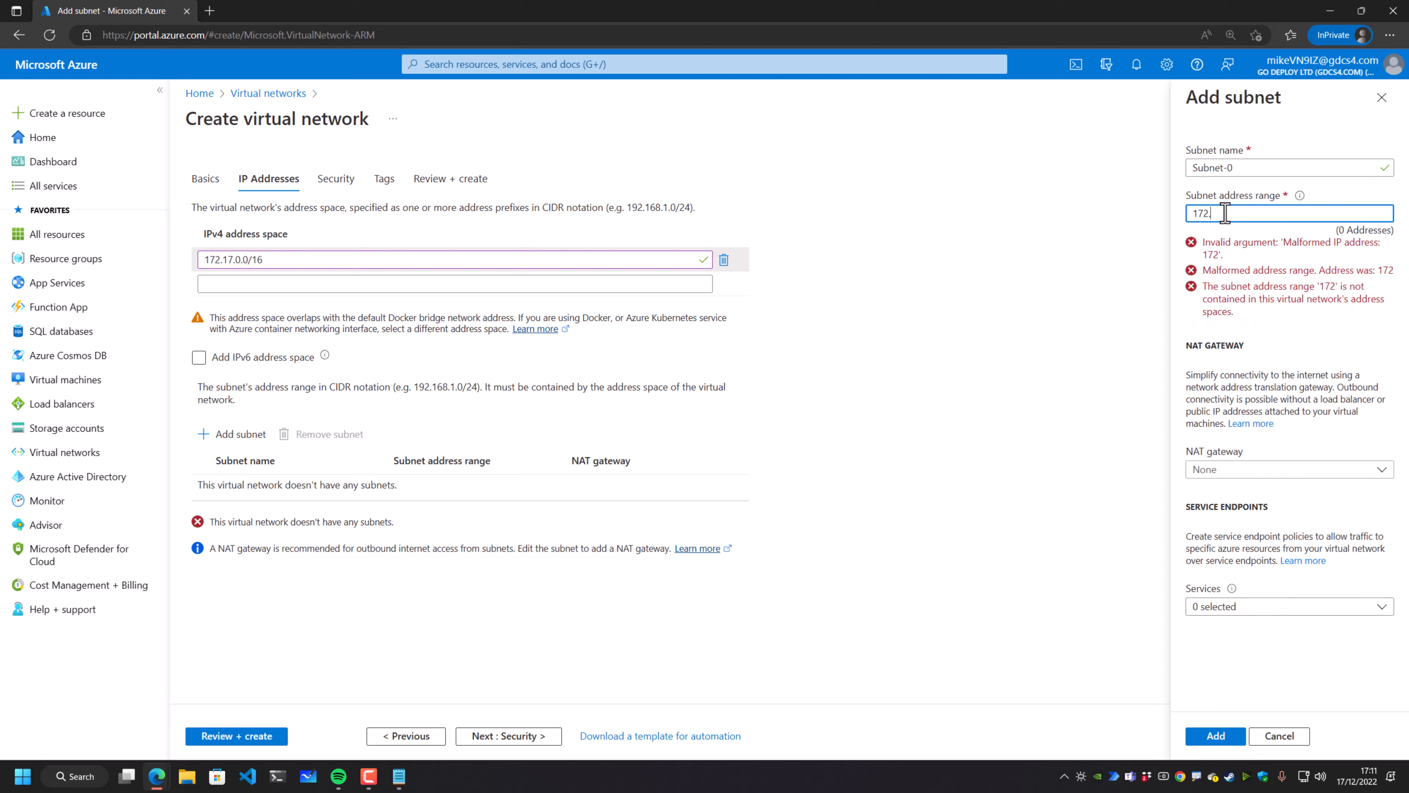
pyautogui.write('17.0.0/24')
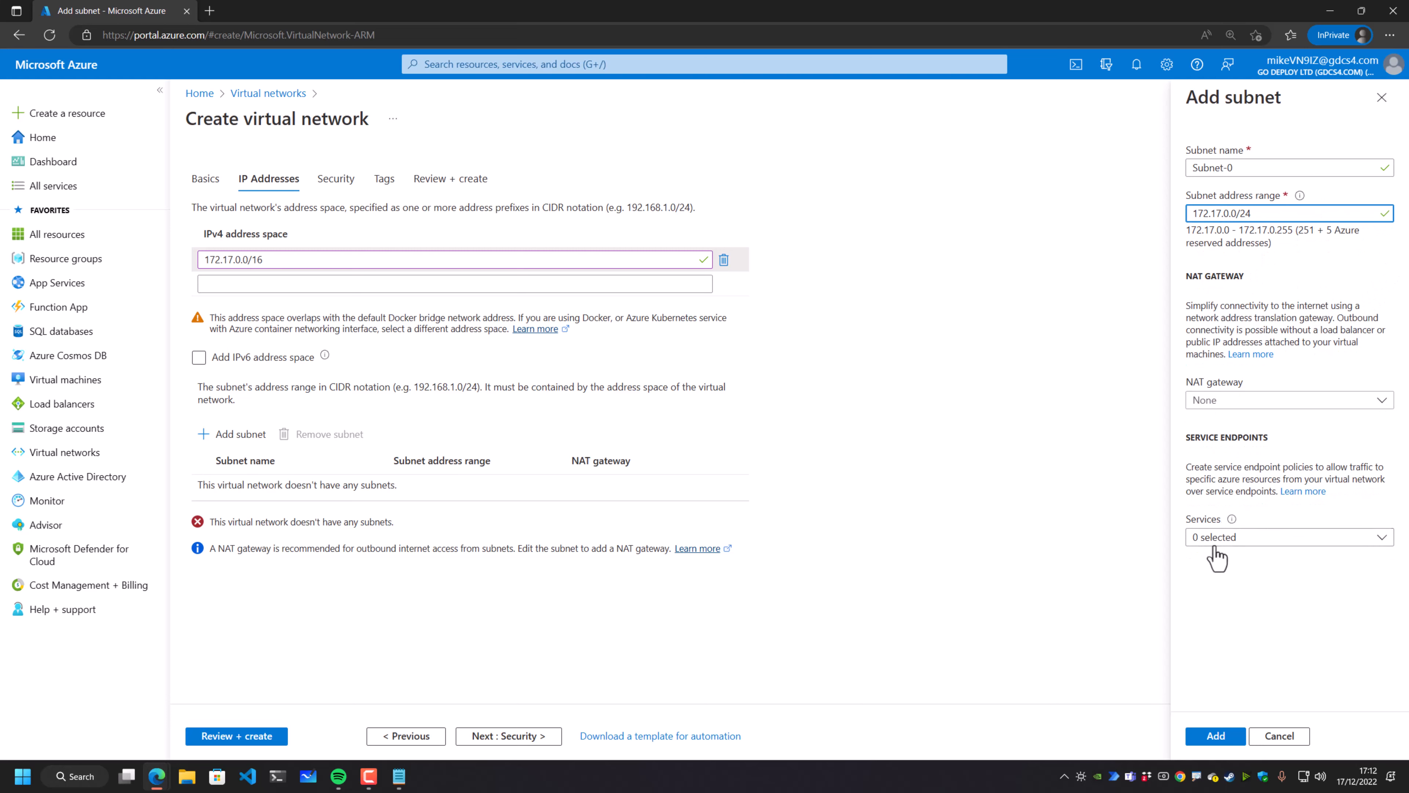
pyautogui.click(1221, 743)
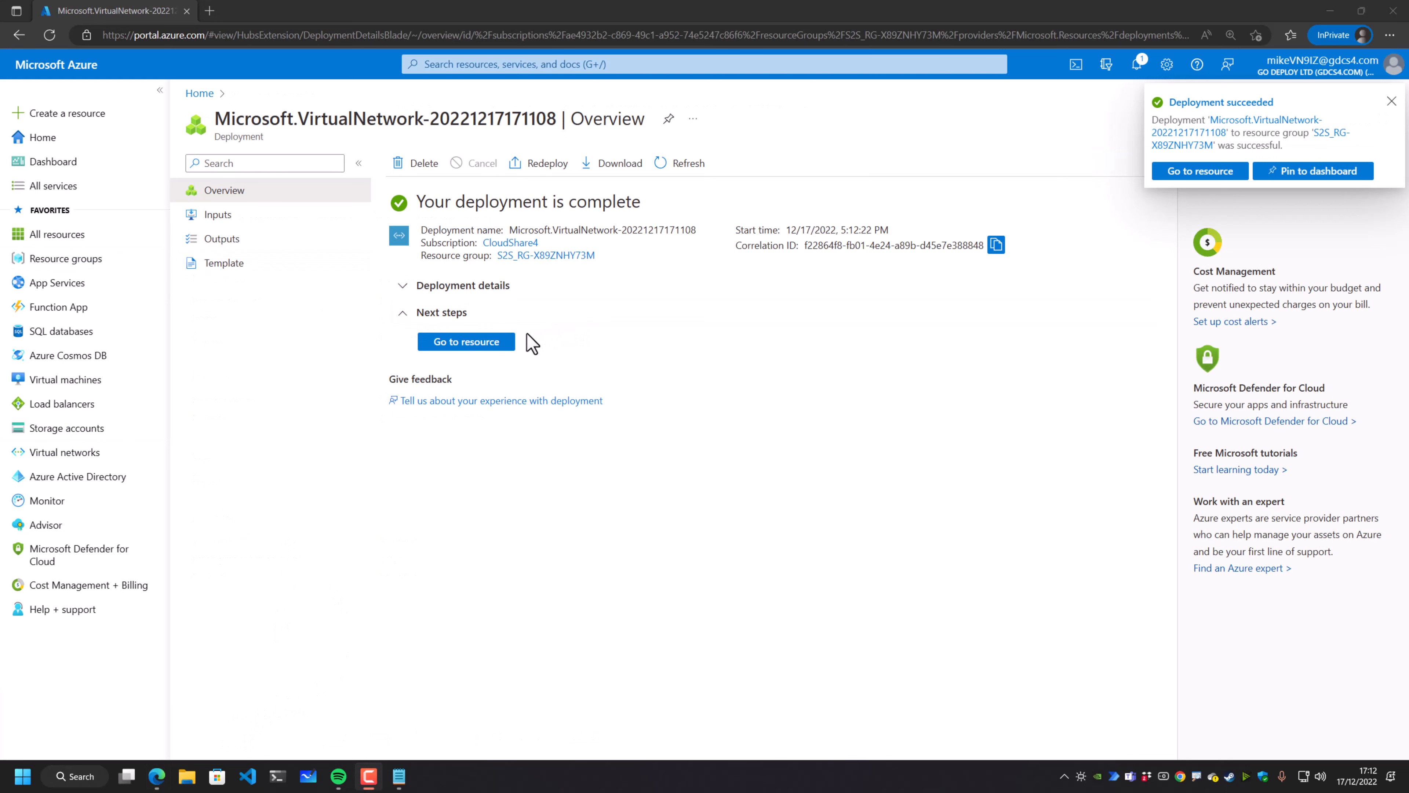
# Open the deployed S2S_RG-vnet network's subnets and add a gateway subnet with the range 172.17.1.0/24
pyautogui.click(465, 346)
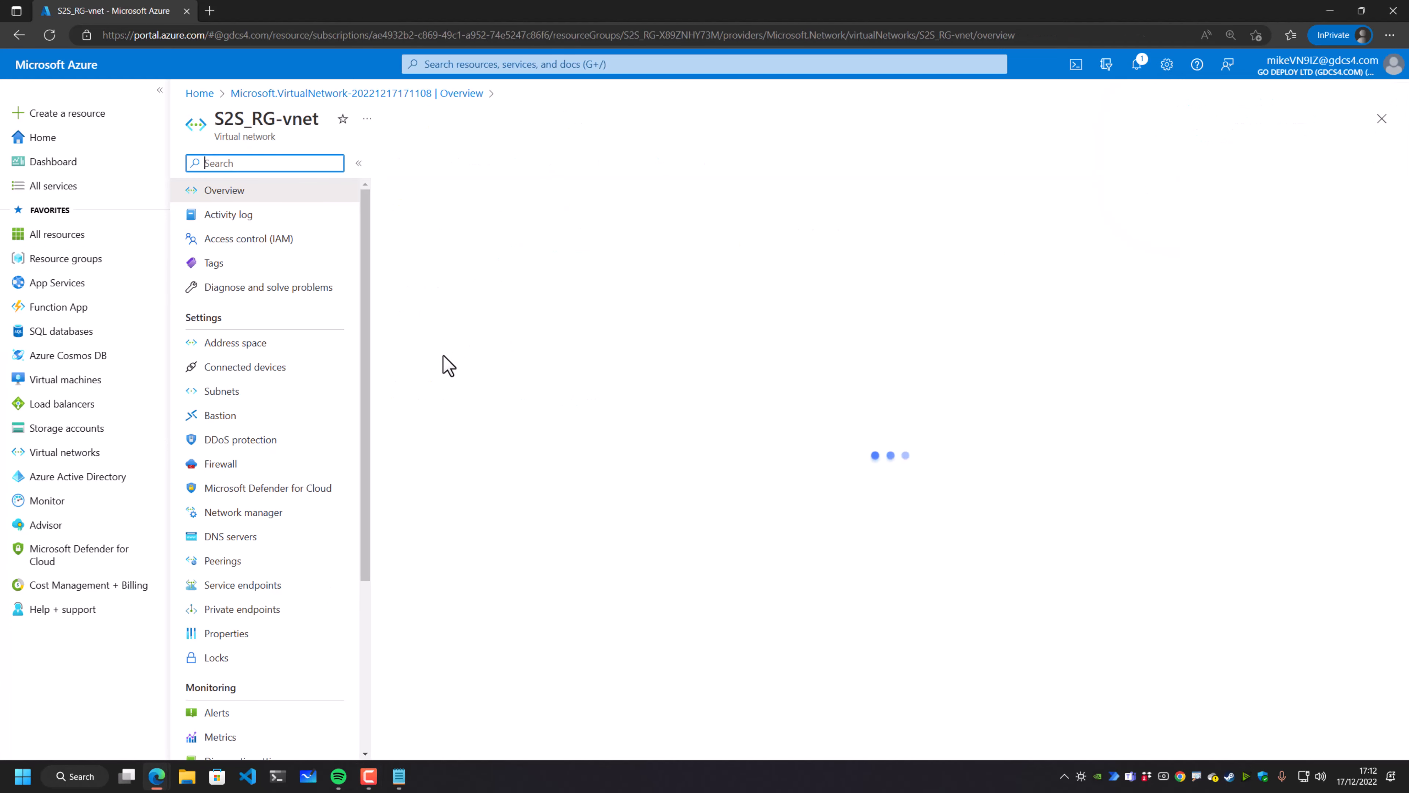
pyautogui.click(221, 391)
pyautogui.click(498, 163)
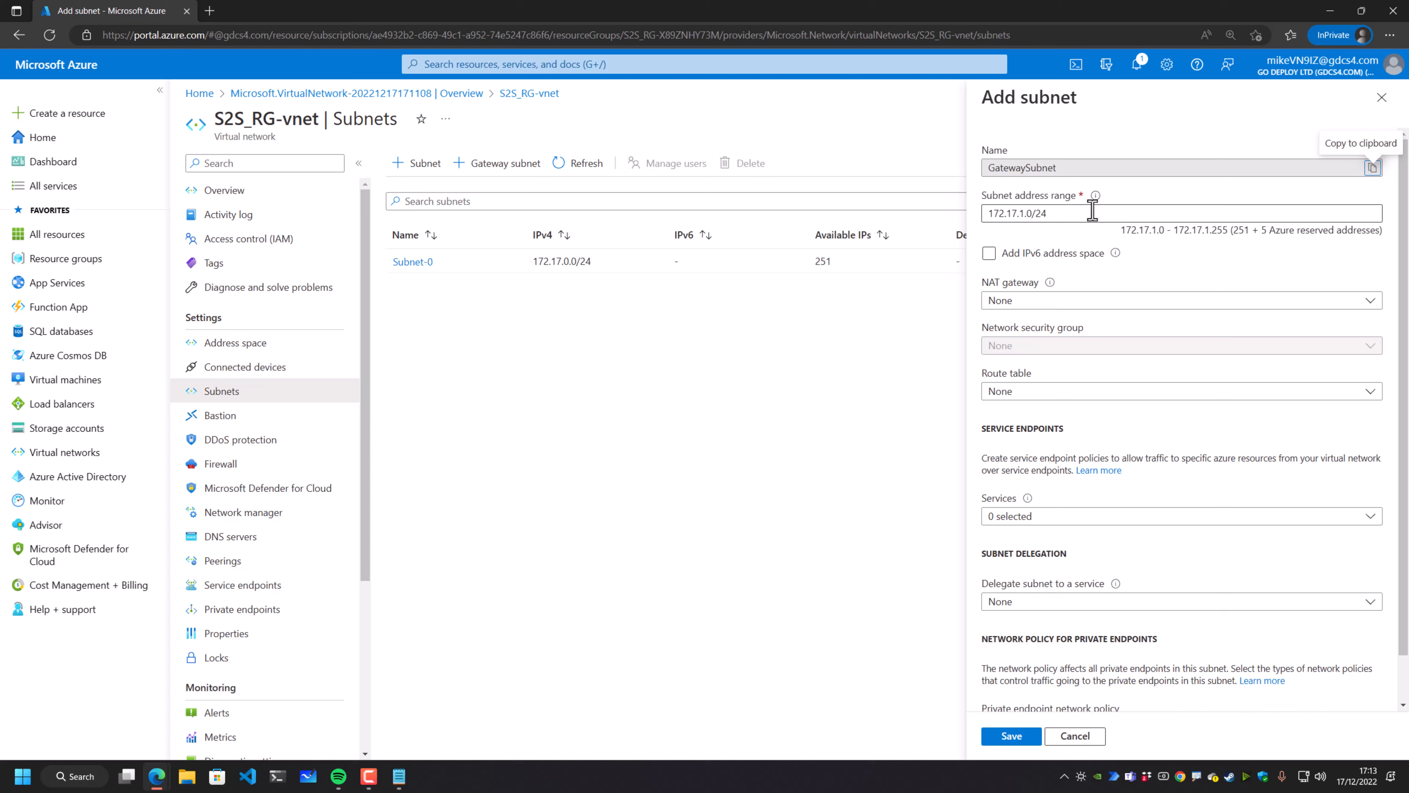
pyautogui.click(1008, 737)
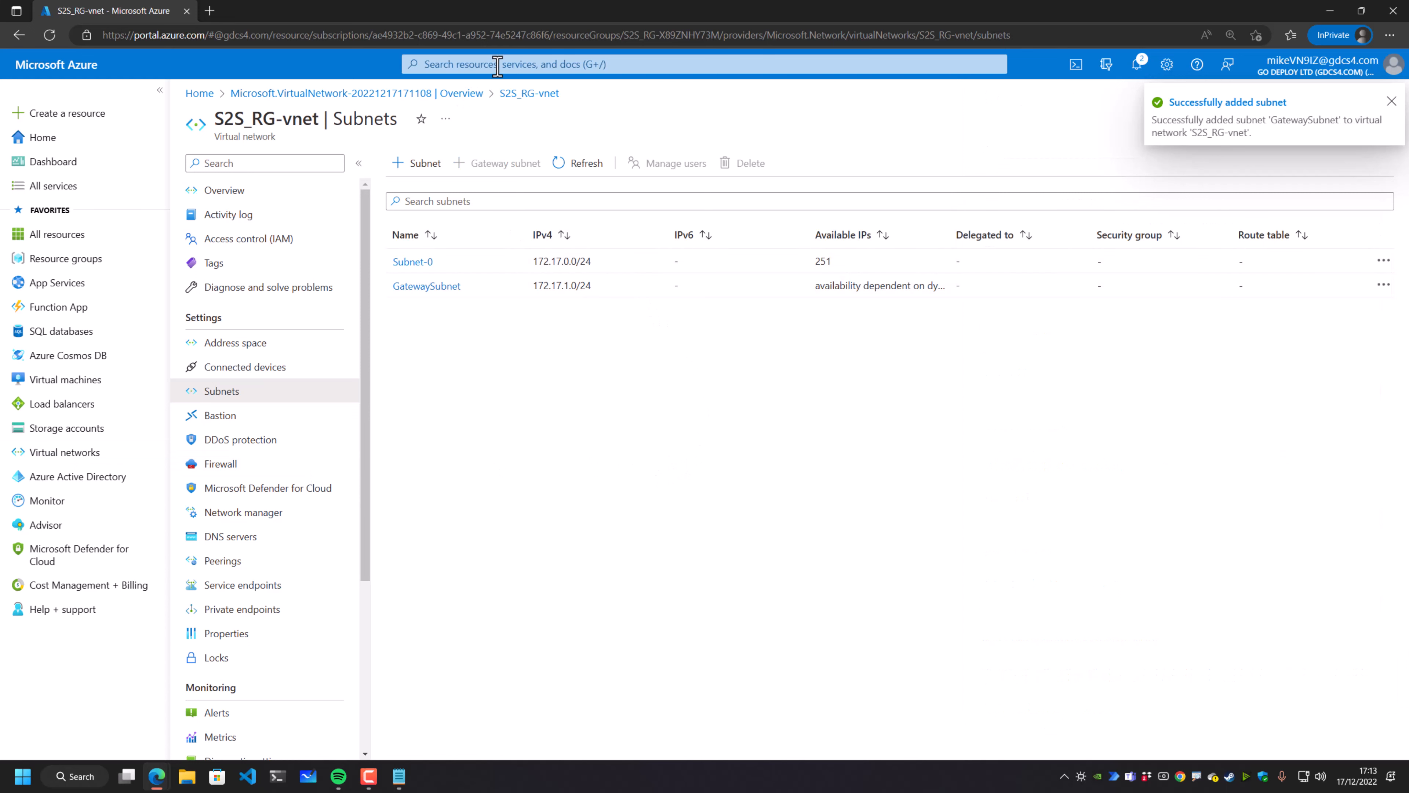
# Search the portal for "virtual" to create a virtual network gateway, with SKU Basic and virtual network S2S_RG-vnet
pyautogui.click(498, 64)
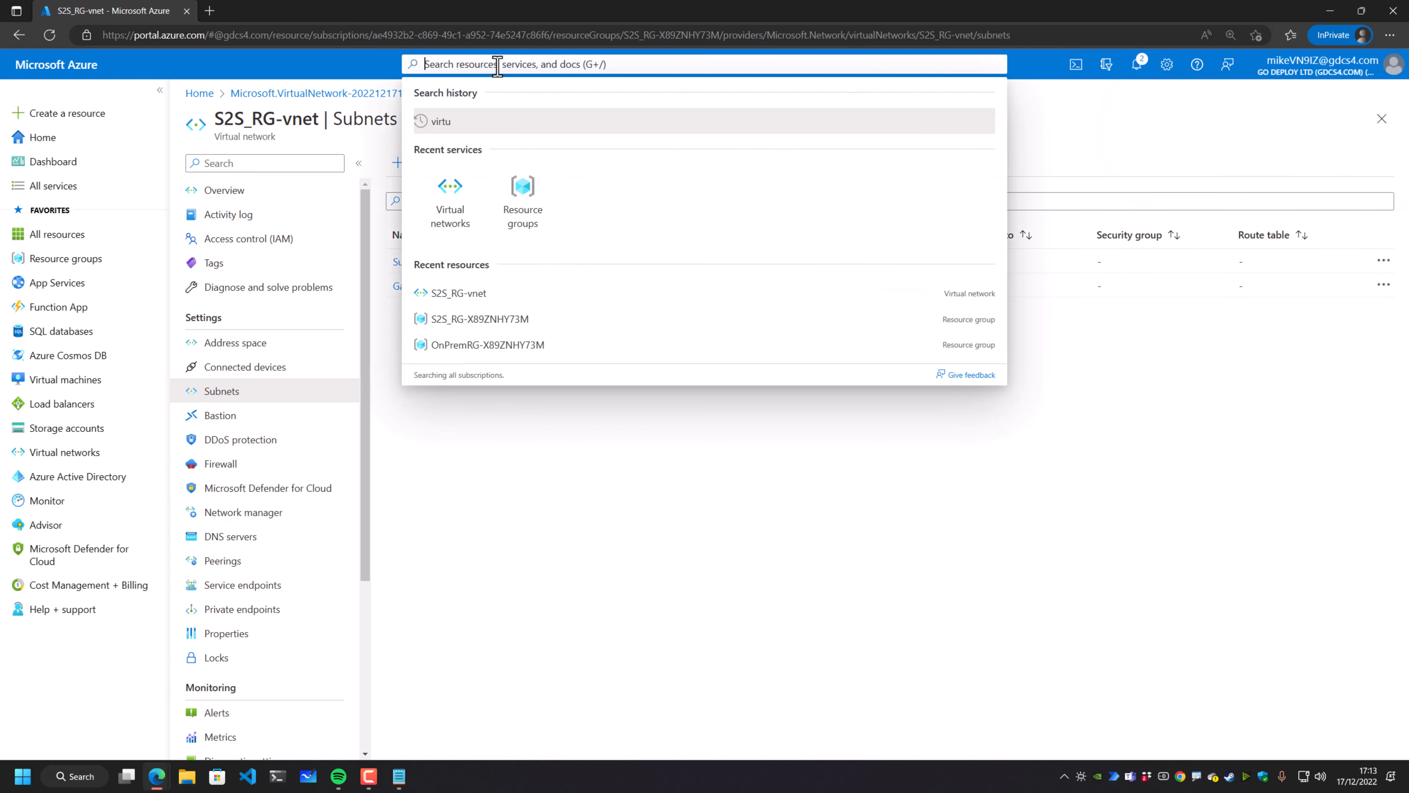
pyautogui.write('virtual')
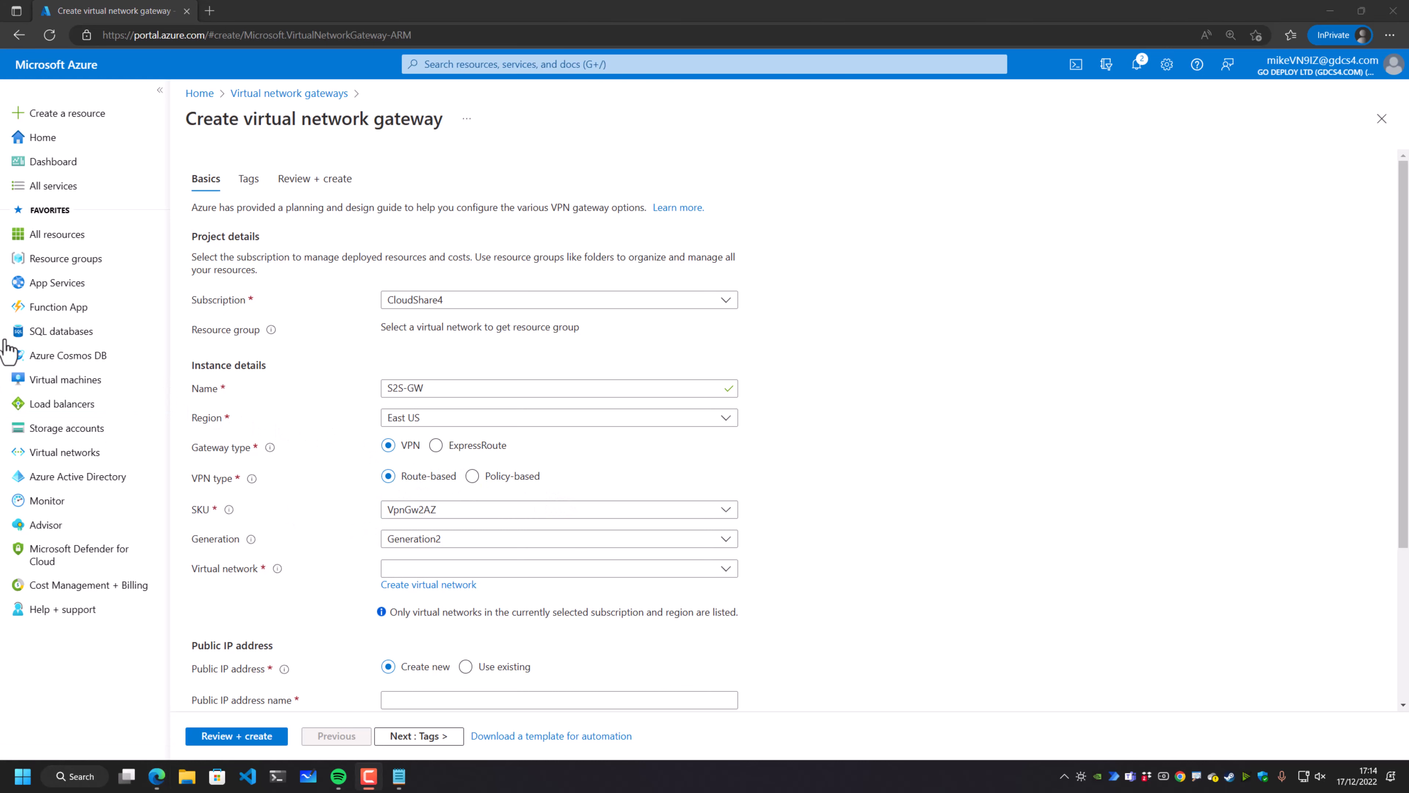
pyautogui.click(632, 514)
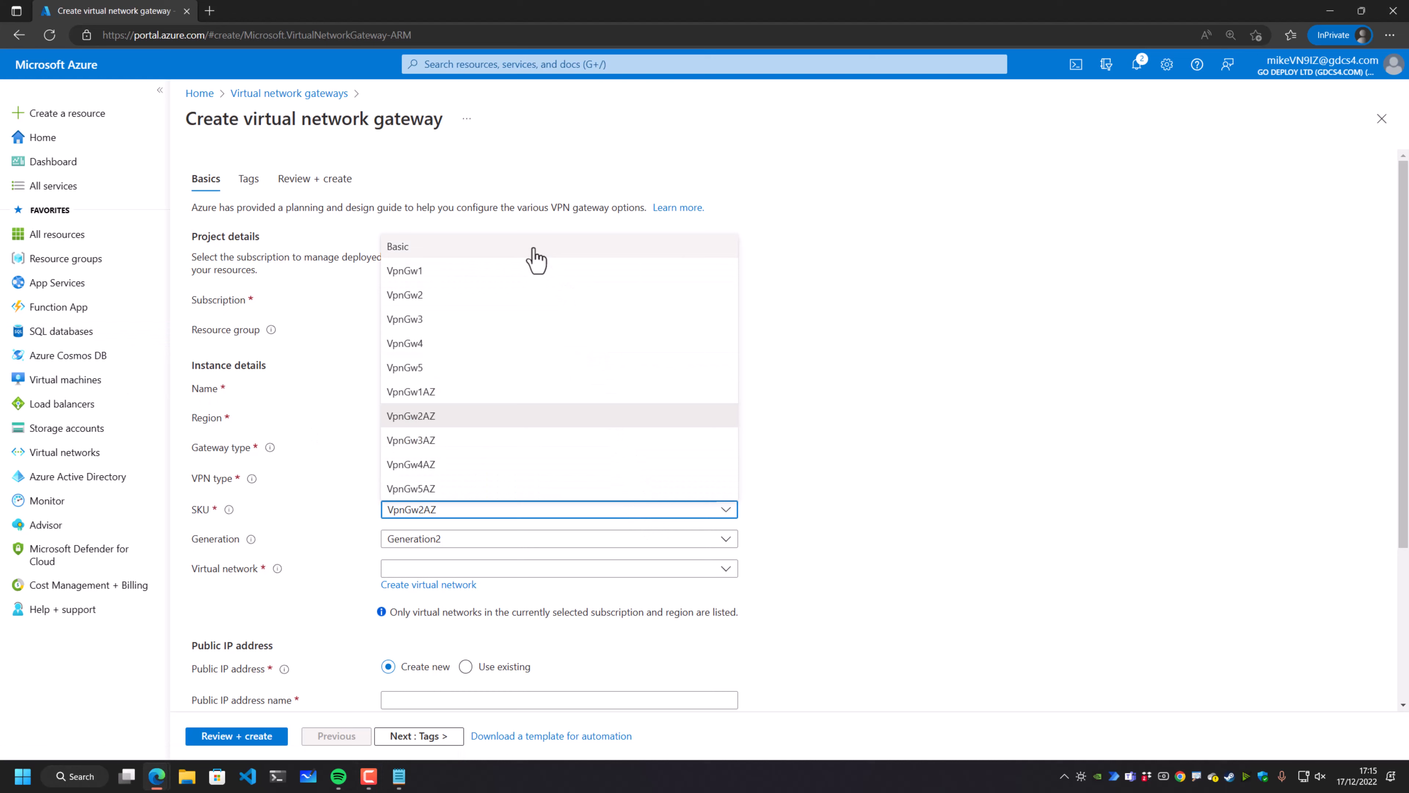
pyautogui.click(482, 248)
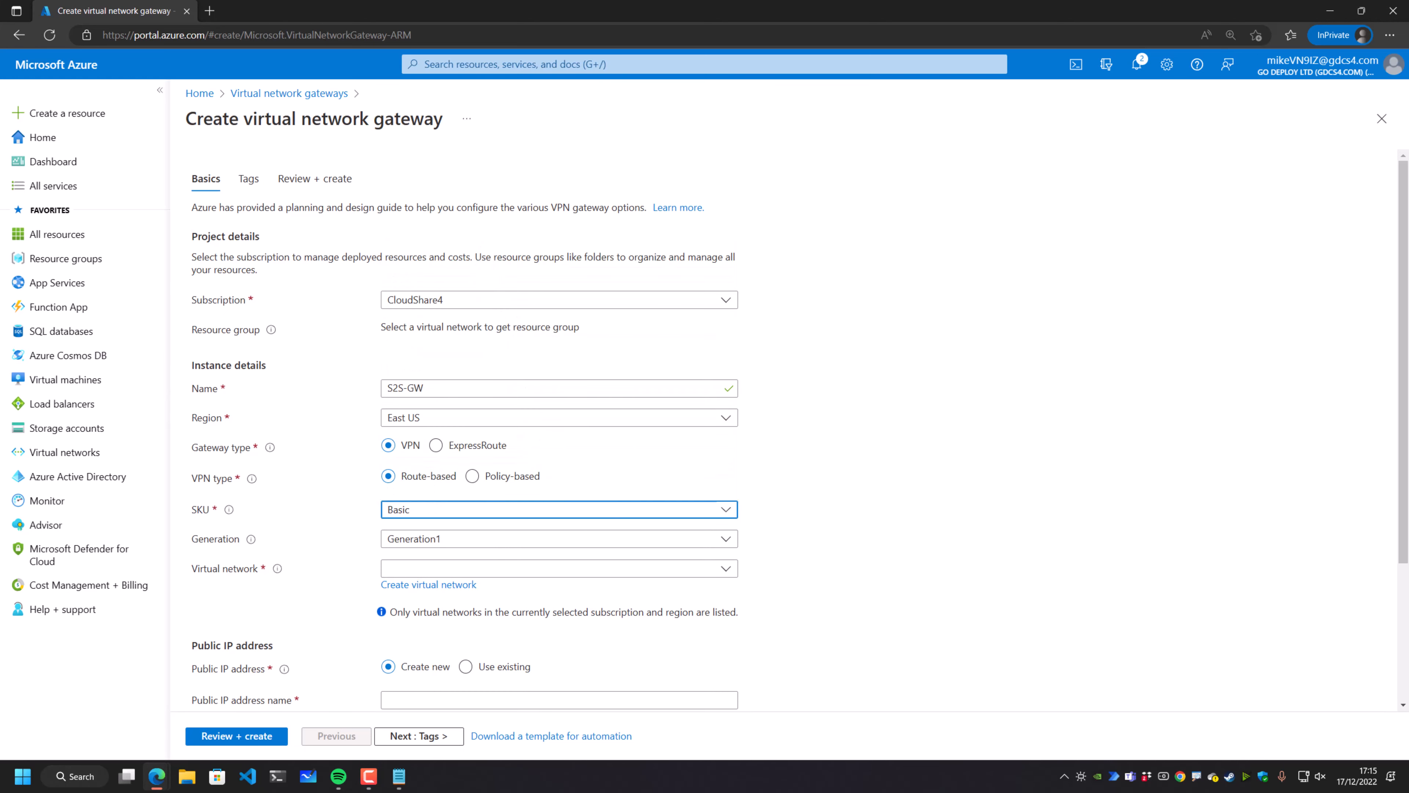
pyautogui.click(559, 569)
pyautogui.click(438, 588)
pyautogui.scroll(-3, 559, 500)
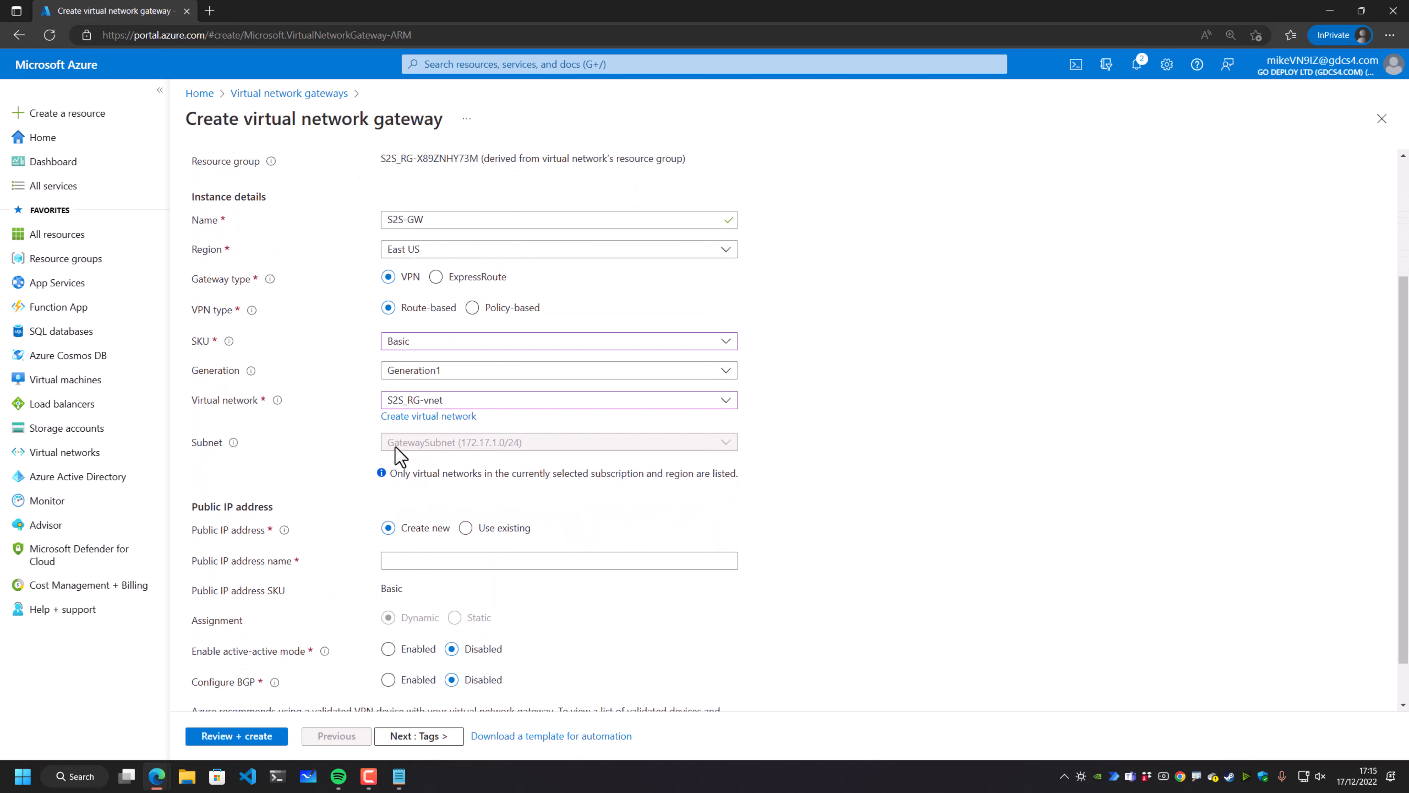